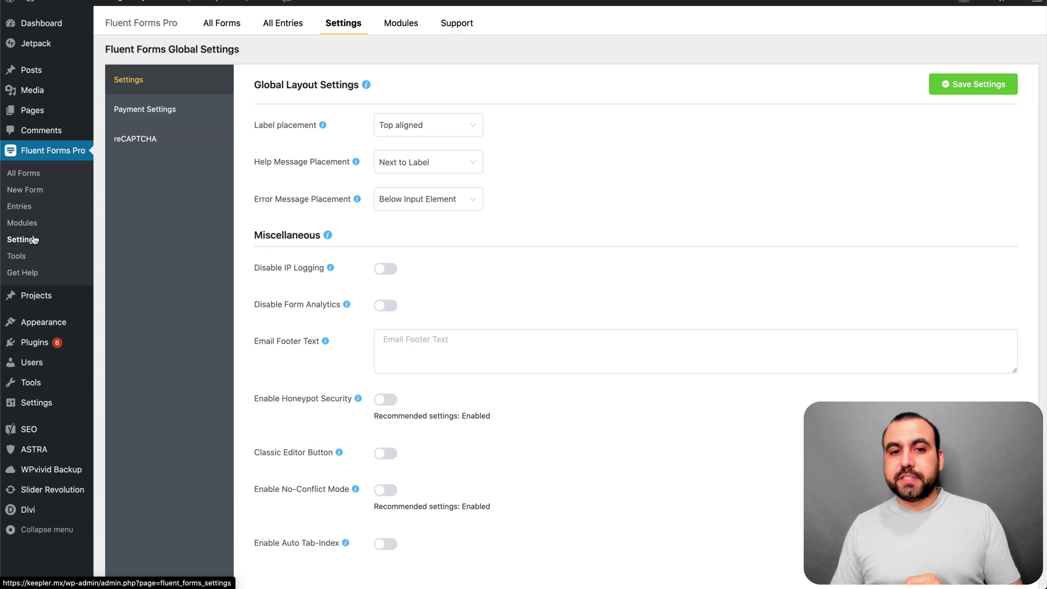
# After checking Modules, create a new form (id 6) from the basic contact form template.
pyautogui.click(408, 29)
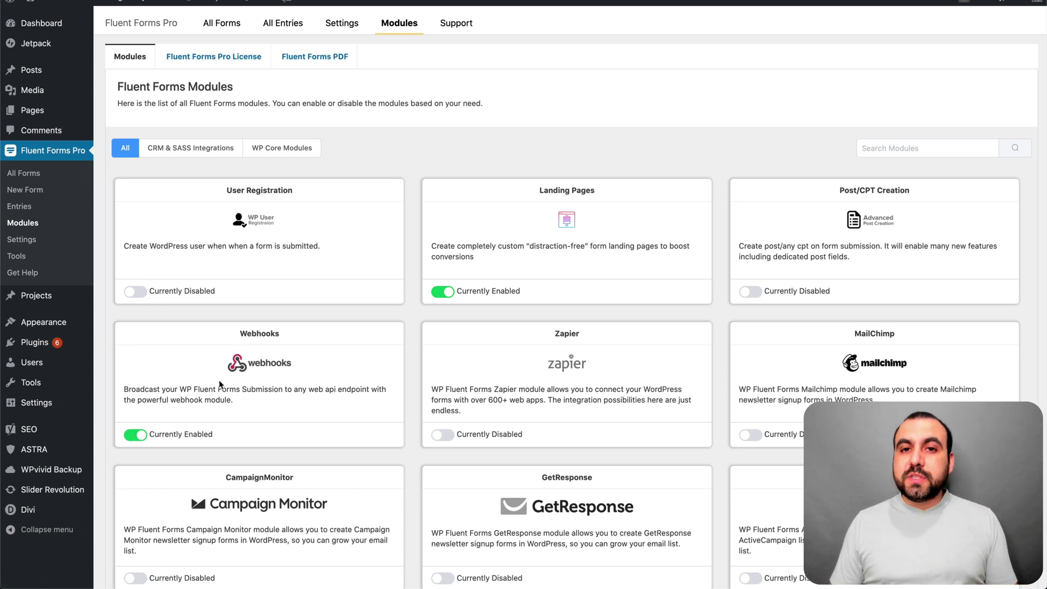
pyautogui.click(30, 176)
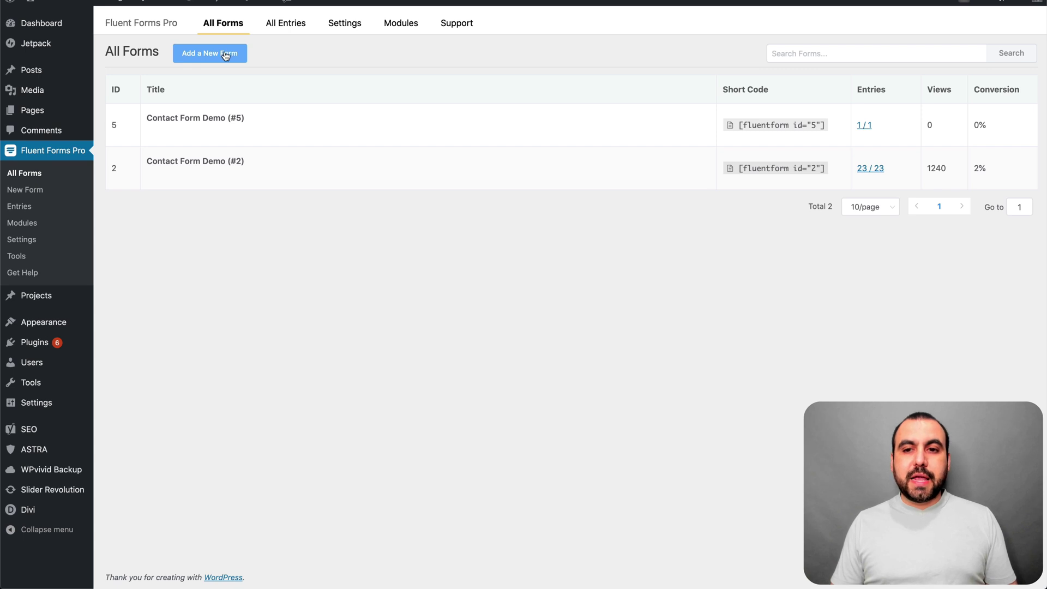
pyautogui.click(225, 52)
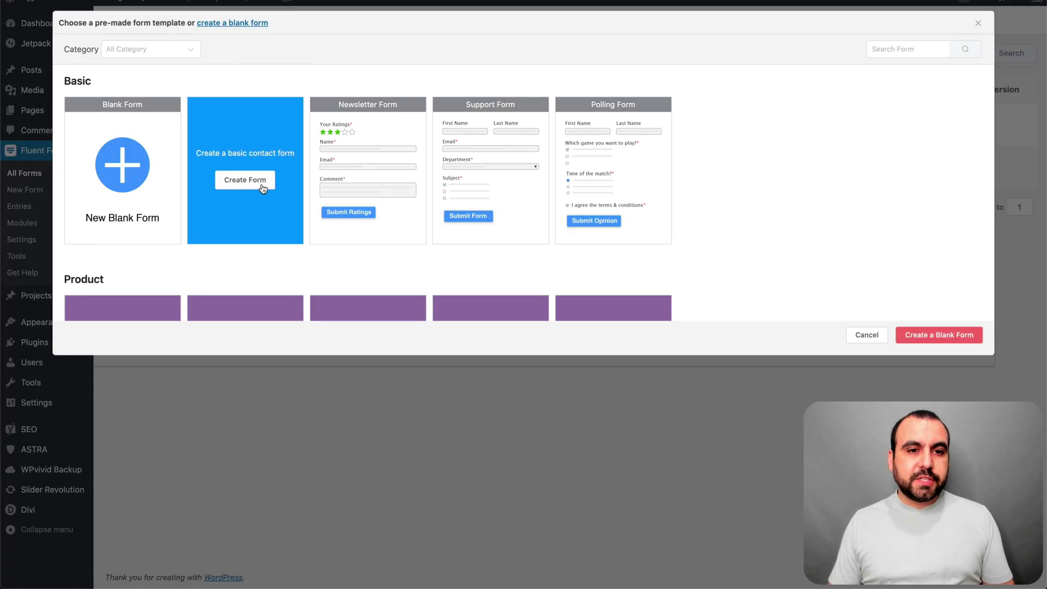
pyautogui.click(246, 179)
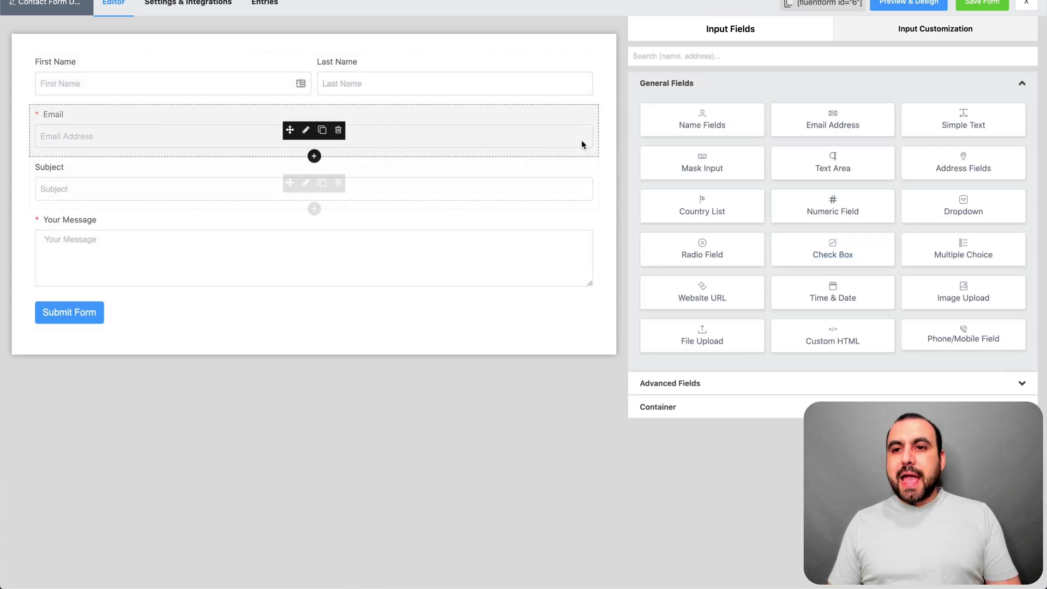
# Add a new WebHook feed in the form's Settings & Integrations and name it 'Pabbly'.
pyautogui.click(204, 5)
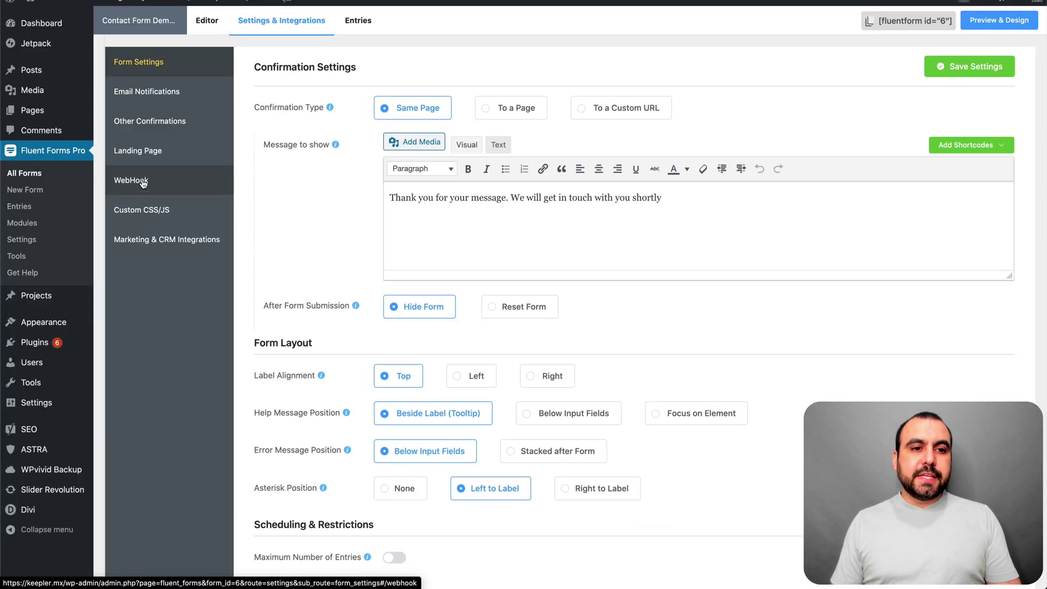
pyautogui.click(155, 187)
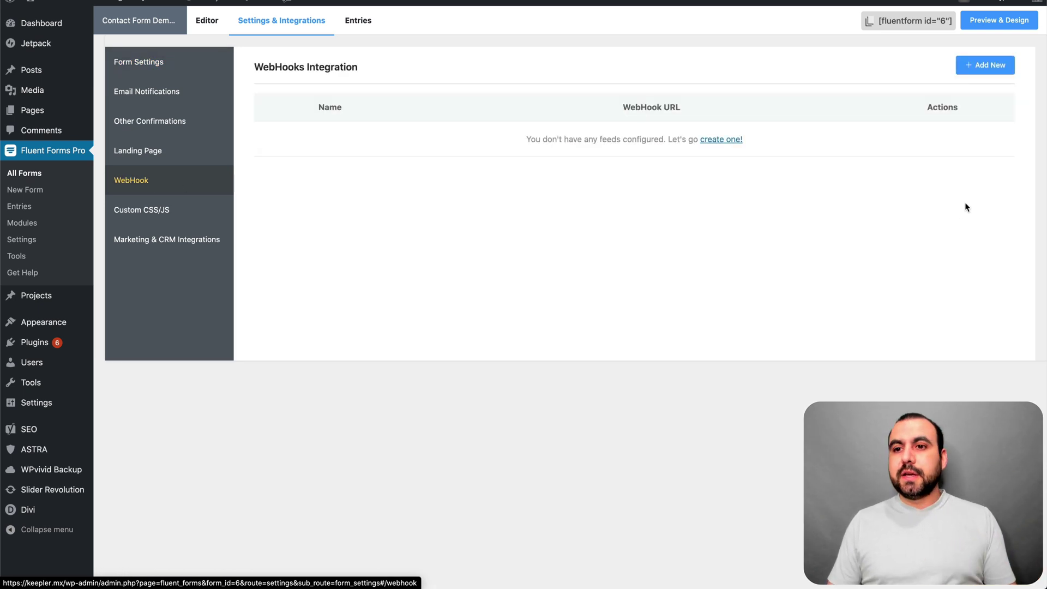
pyautogui.click(990, 65)
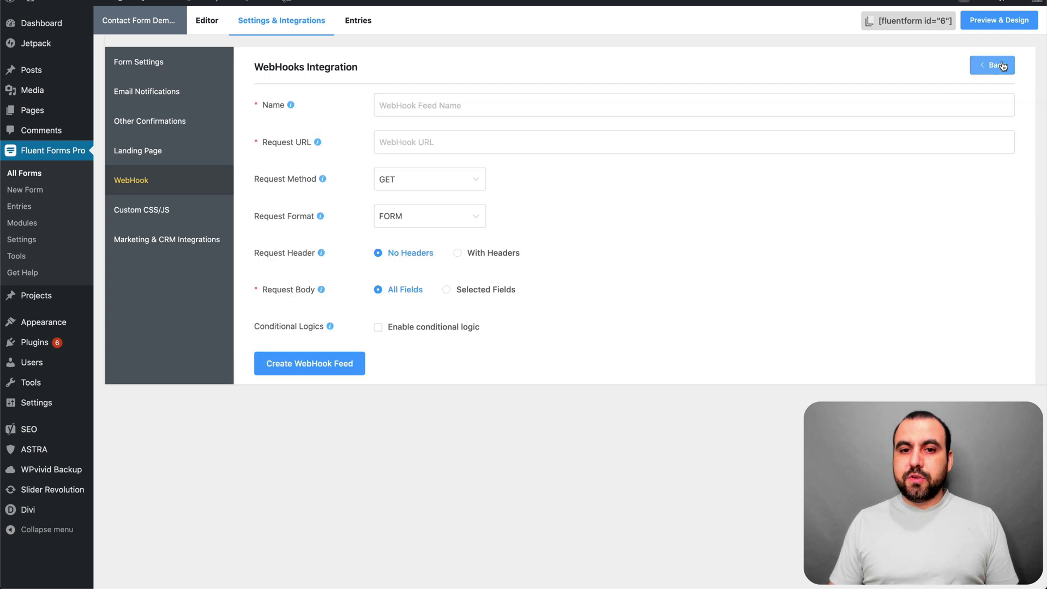
pyautogui.click(453, 106)
pyautogui.write('Pablbly')
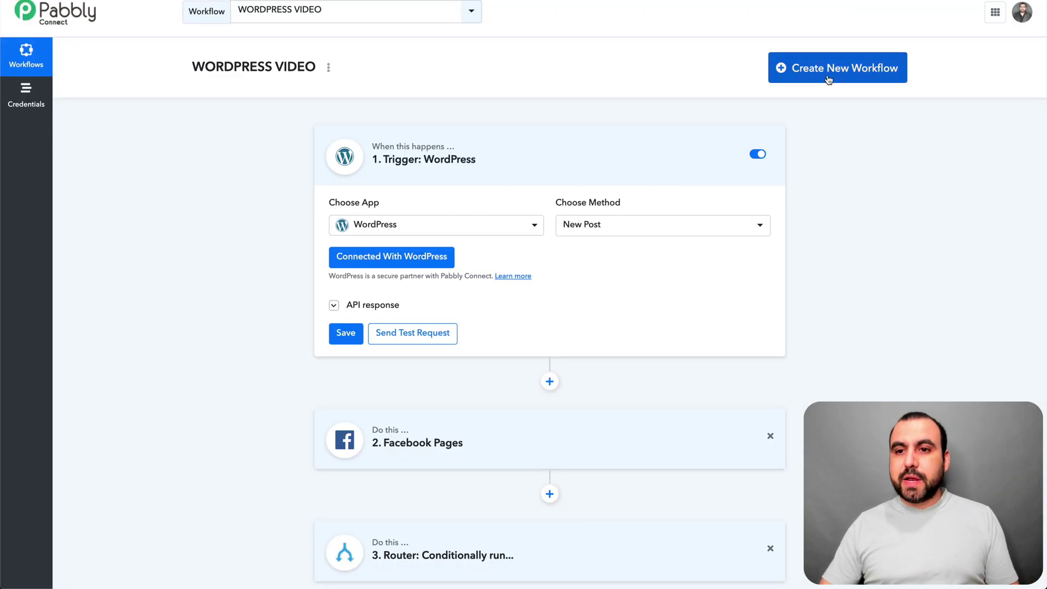
# Create and save a Pabbly Connect workflow named 'fluent form workflow'.
pyautogui.click(829, 80)
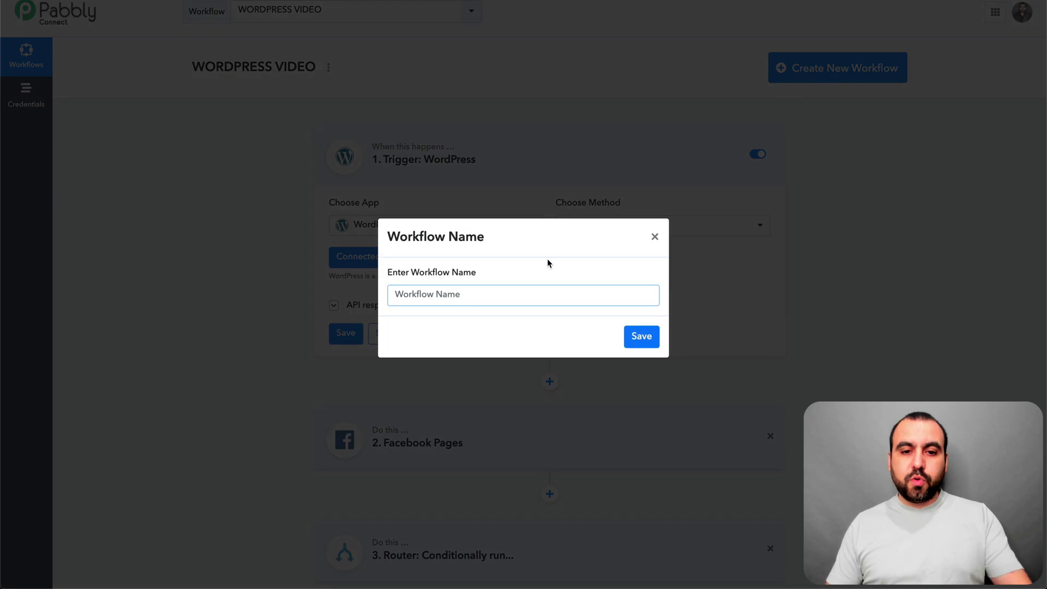
pyautogui.write('fluent form ')
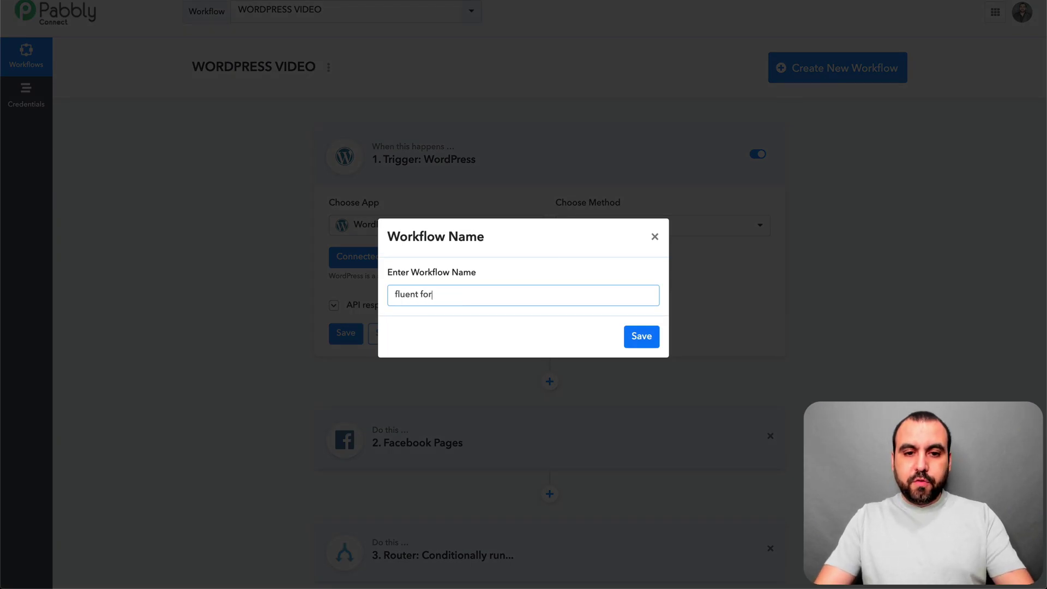
pyautogui.write('workw')
pyautogui.press('BackSpace')
pyautogui.write('flow')
pyautogui.click(642, 335)
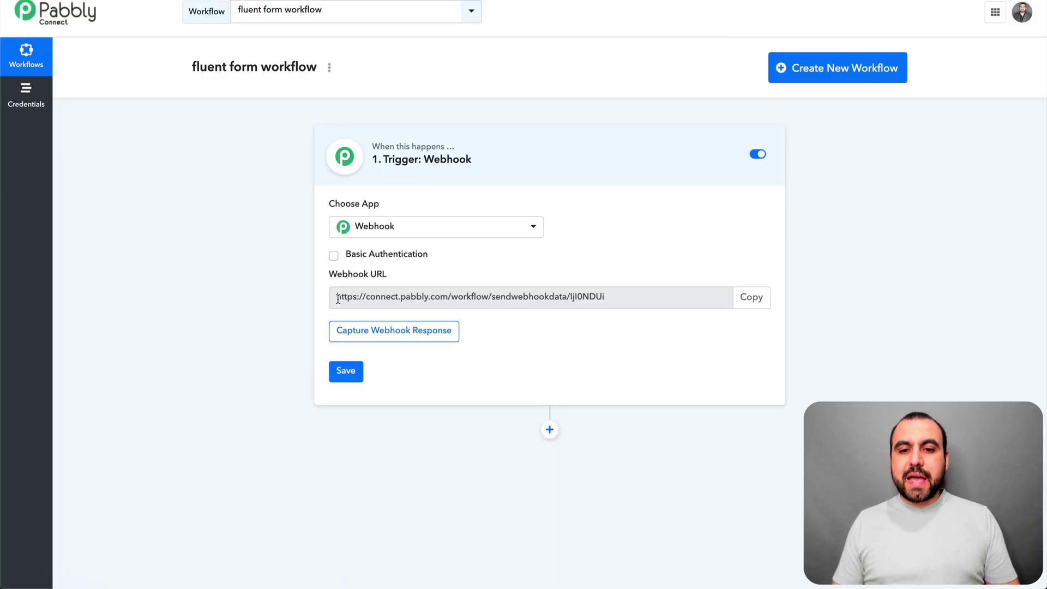
# Paste the Pabbly webhook URL as Request URL, choose POST, and create the feed.
pyautogui.click(751, 297)
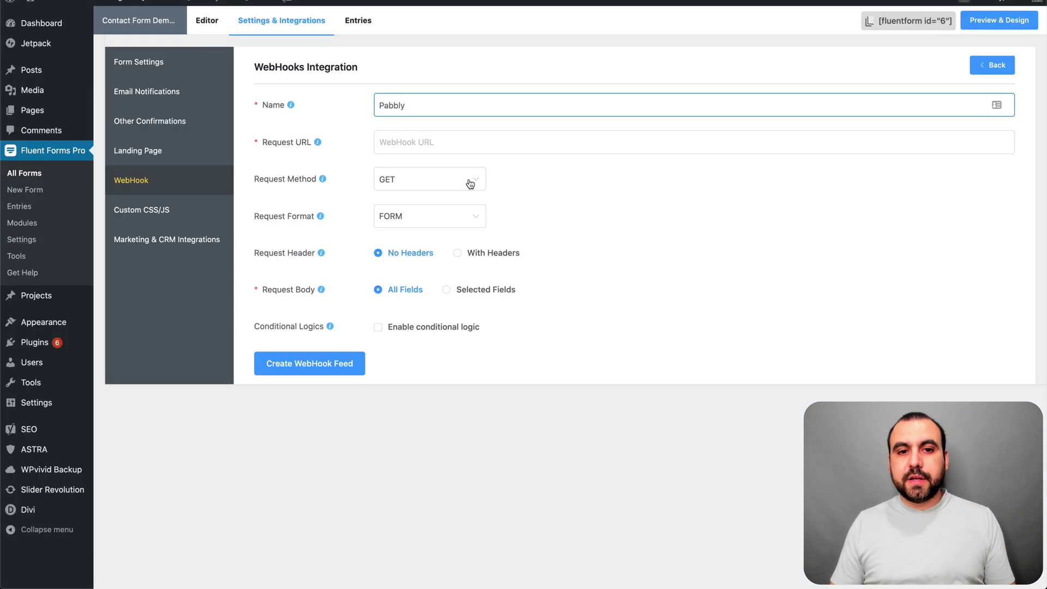
pyautogui.click(488, 146)
pyautogui.hotkey('ctrl', 'v')
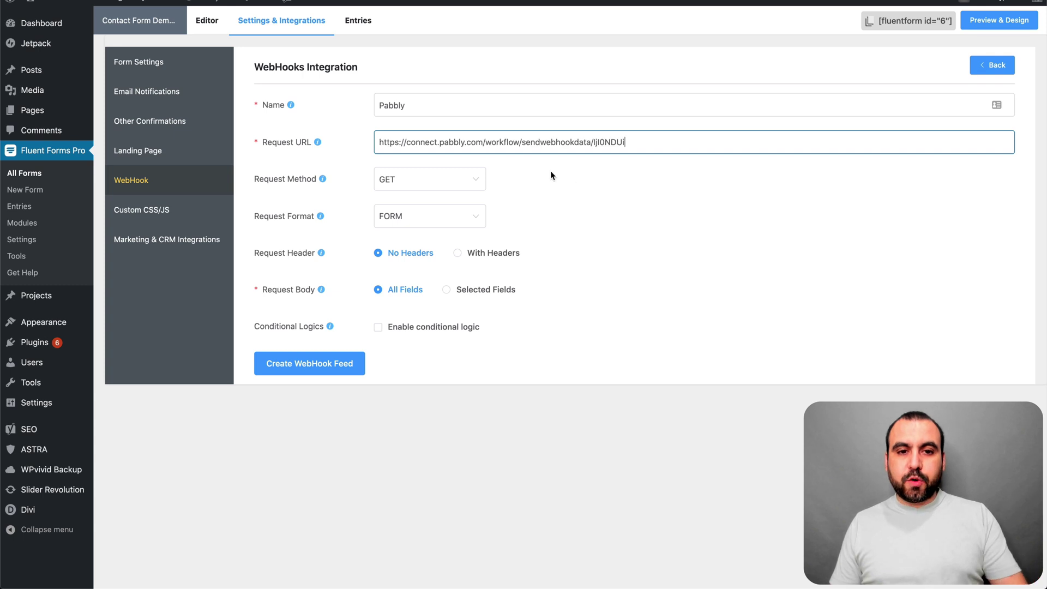
pyautogui.click(607, 200)
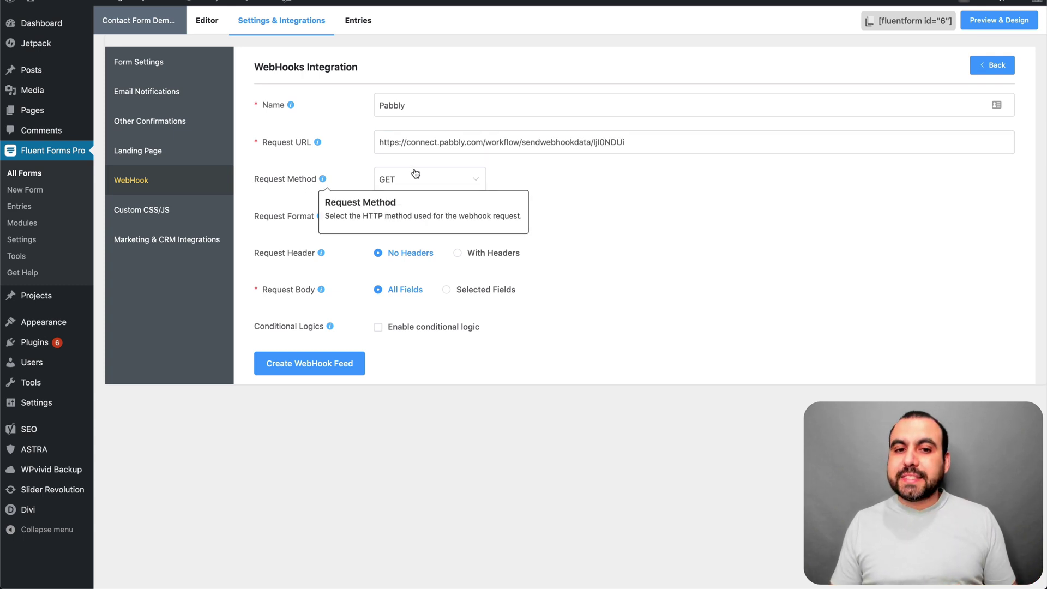
pyautogui.click(472, 181)
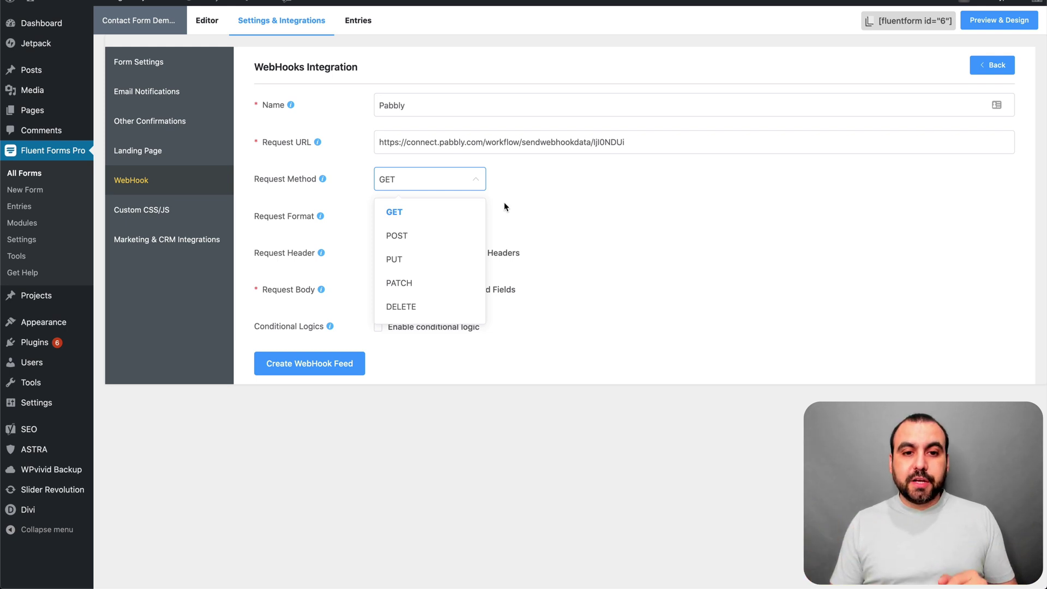
pyautogui.click(409, 241)
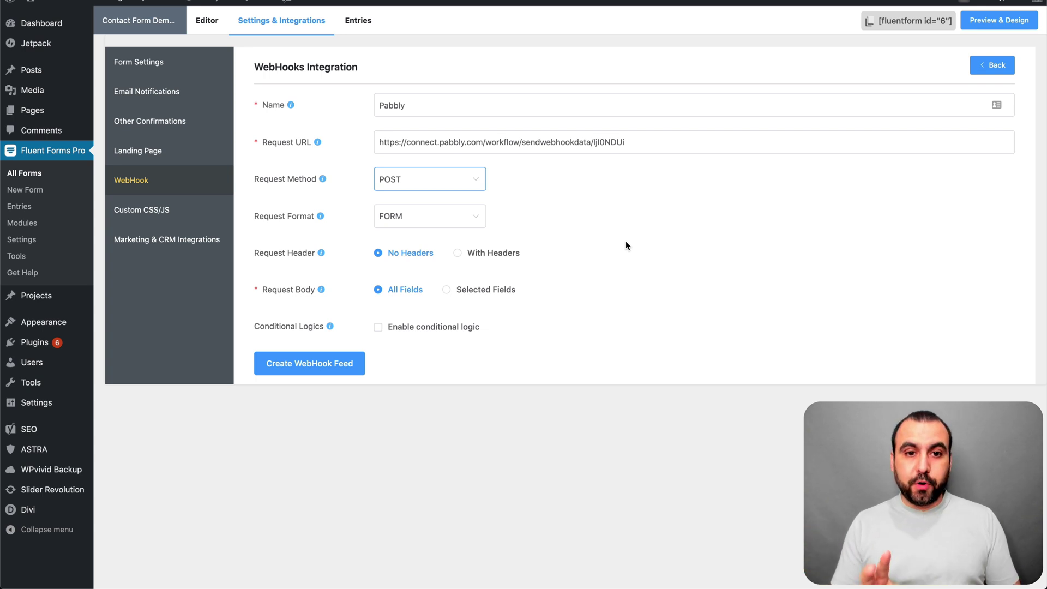
pyautogui.click(319, 364)
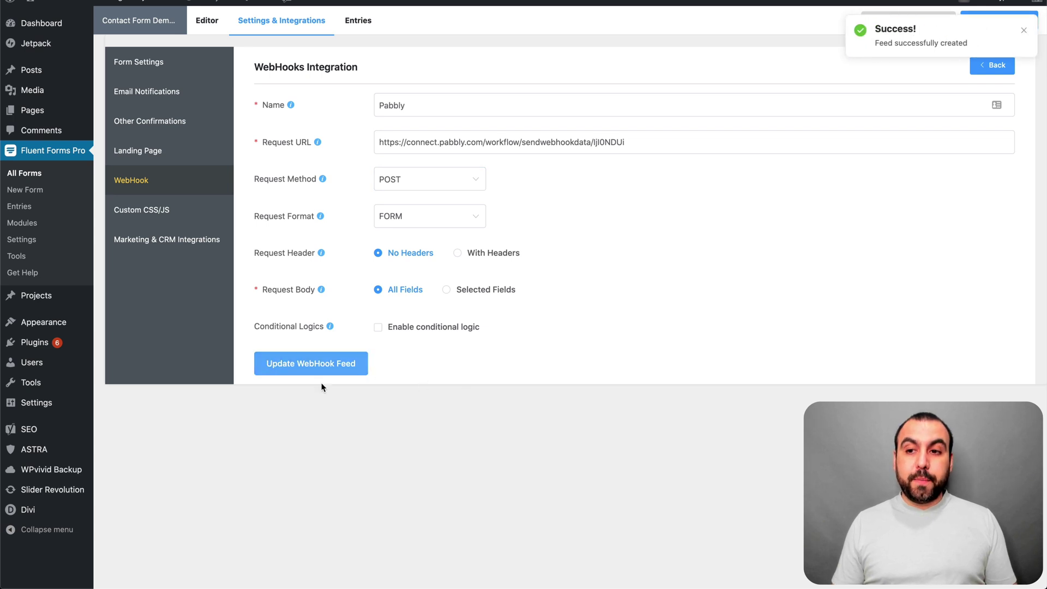
# Dismiss the success notice and return to Fluent Forms via the WordPress Pages list.
pyautogui.click(1025, 32)
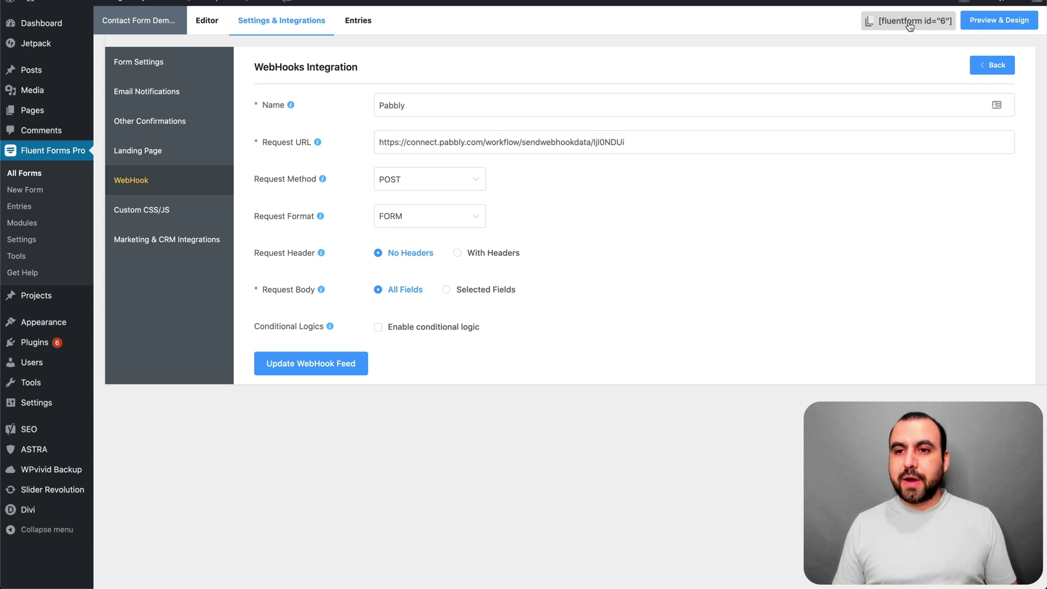
pyautogui.click(44, 112)
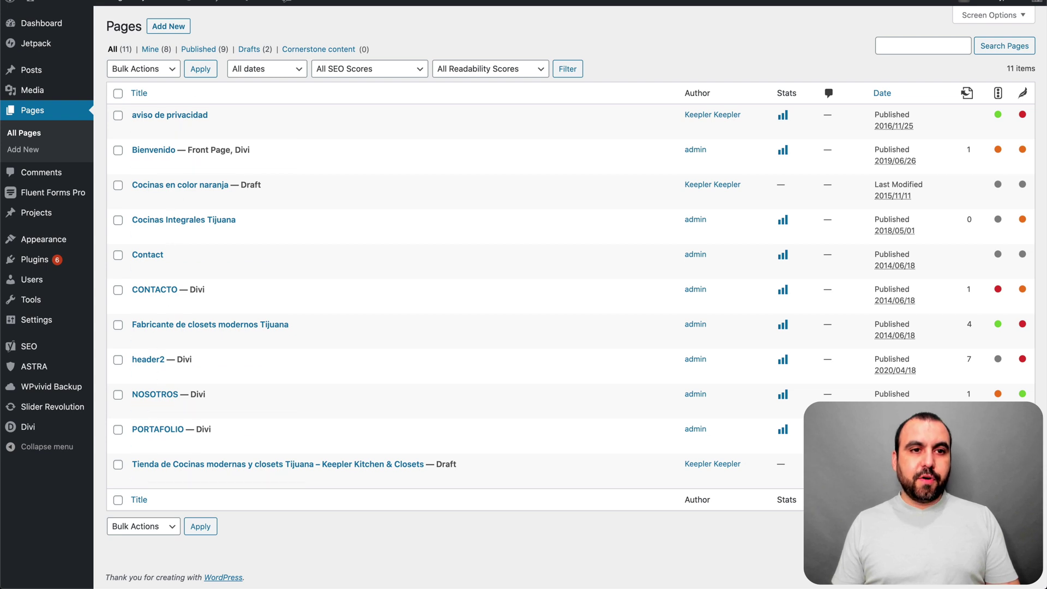
pyautogui.click(48, 195)
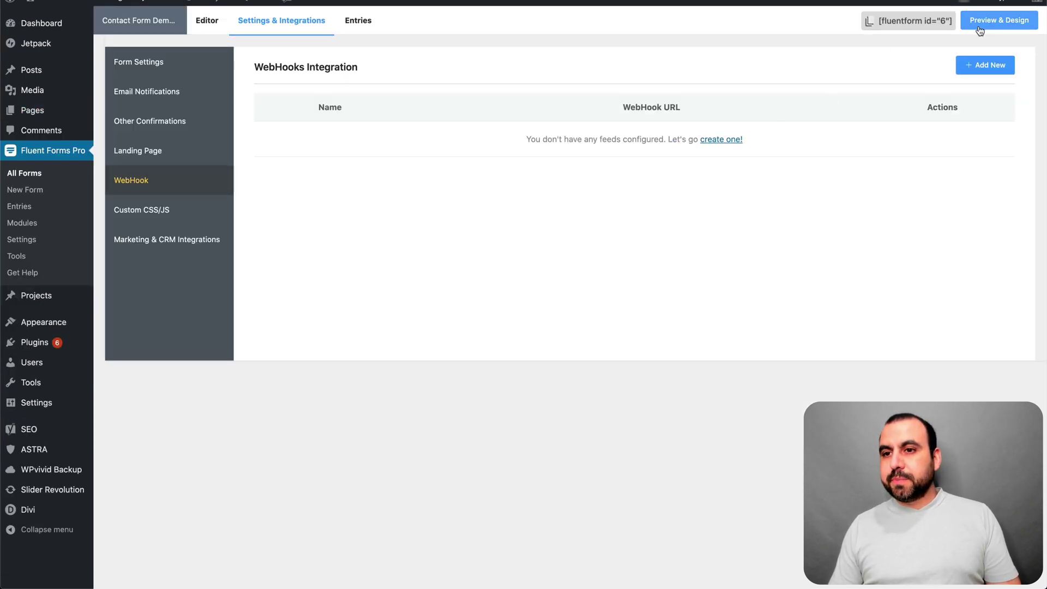
# Open the contact form preview and set Pabbly's Webhook trigger to capture a response.
pyautogui.click(1007, 29)
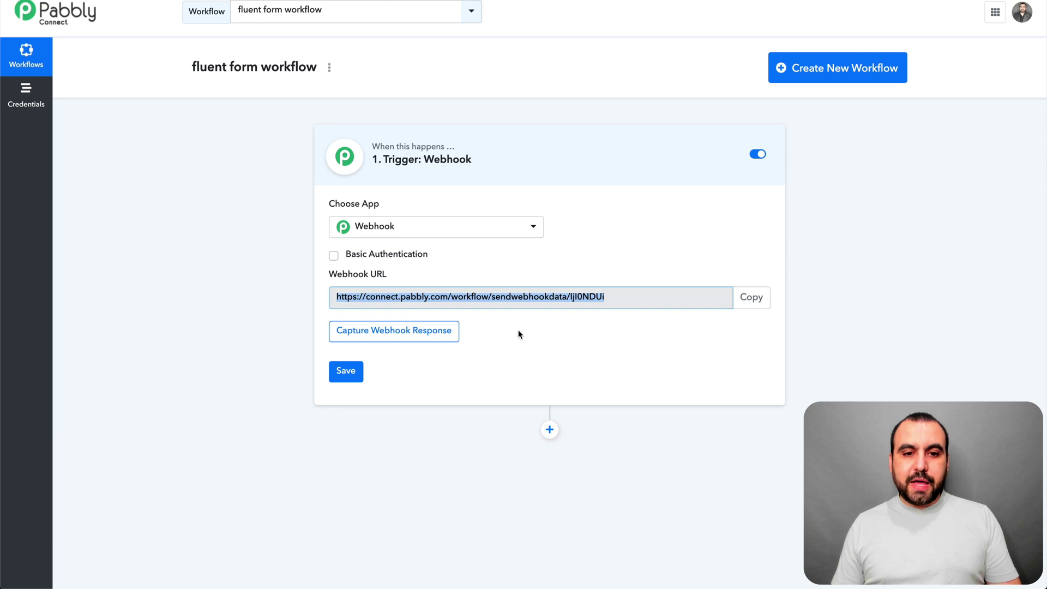
pyautogui.click(391, 337)
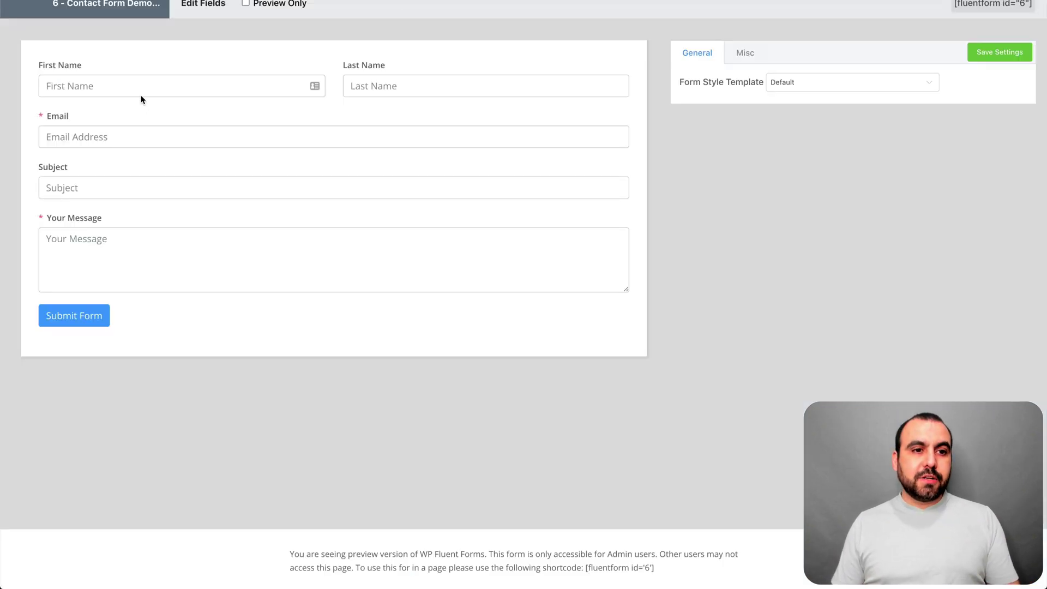
# Enter a test first name, last name and a saved email address in the preview.
pyautogui.click(138, 90)
pyautogui.press('Tab')
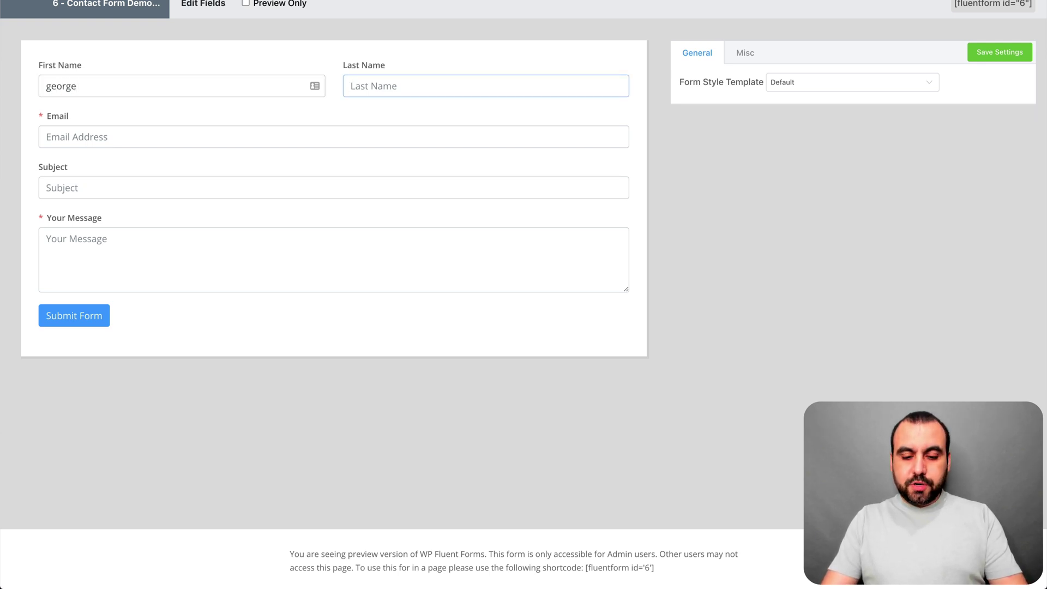
pyautogui.press('Tab')
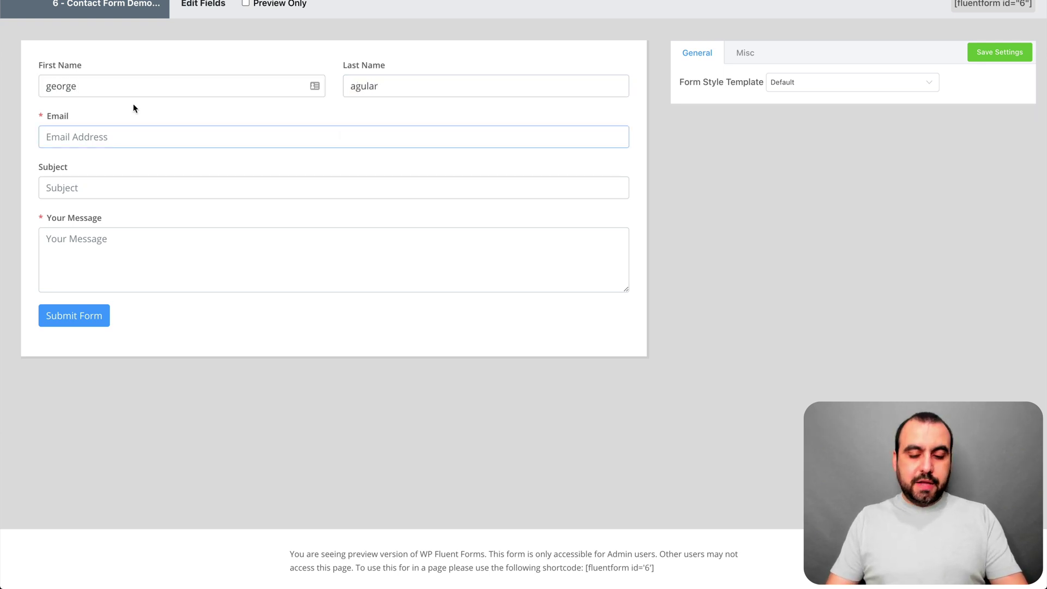
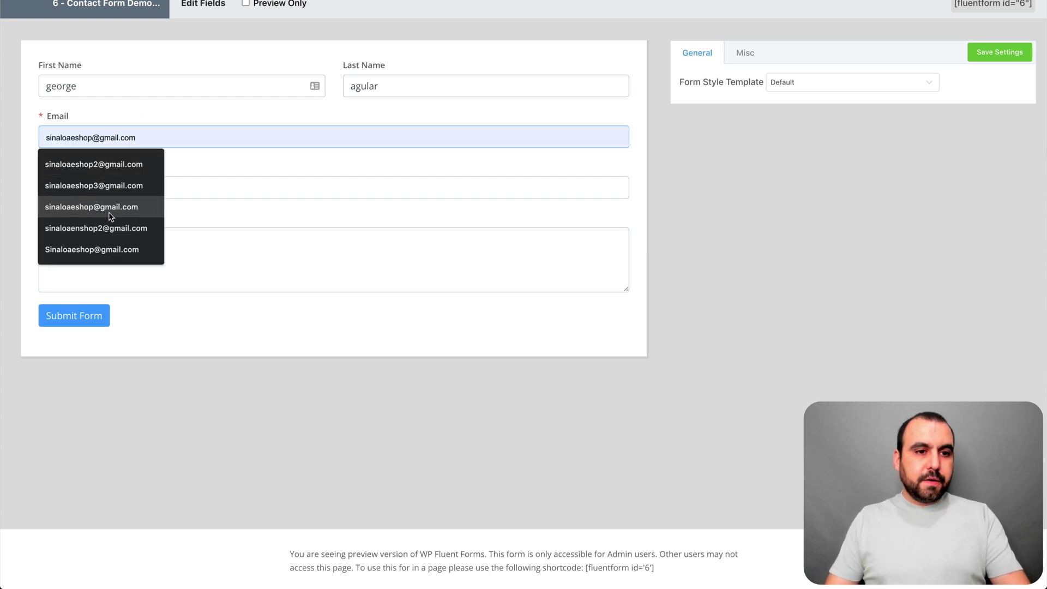
pyautogui.click(124, 215)
# Fill Subject with 'testing', type a sample message, and submit the form.
pyautogui.click(115, 183)
pyautogui.write('testing')
pyautogui.click(123, 243)
pyautogui.write('asdghjhkl;l')
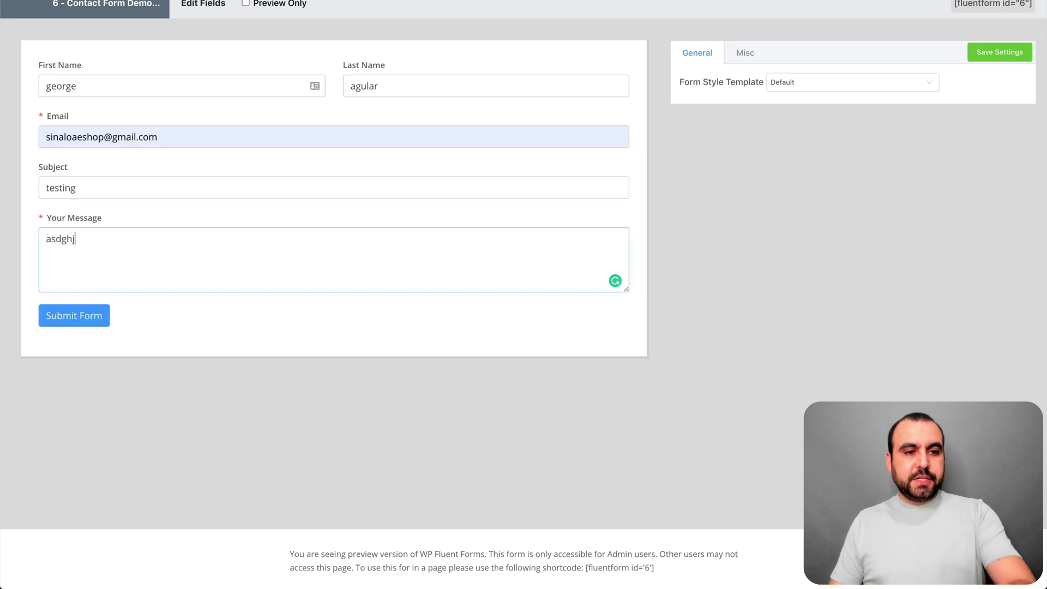
pyautogui.click(85, 321)
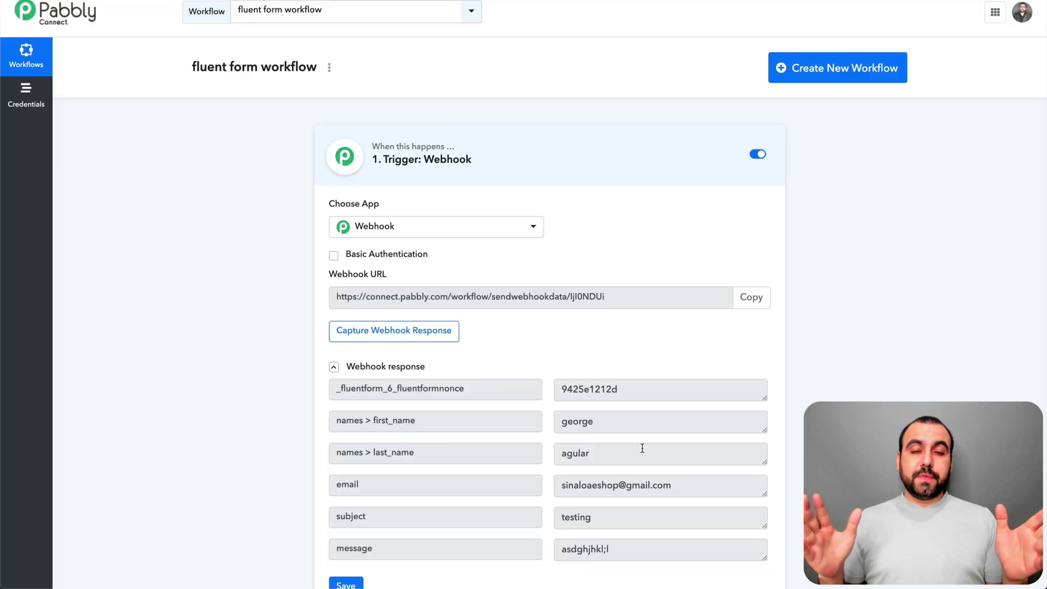
# Scroll down to review the captured first name, last name, email, subject and message fields.
pyautogui.scroll(-2, 642, 448)
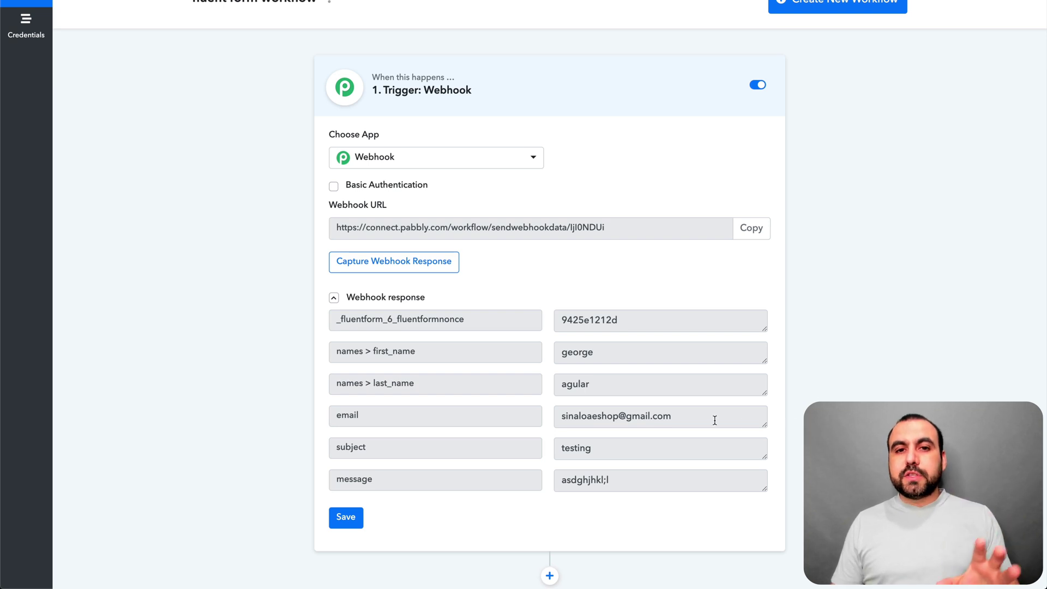
pyautogui.scroll(-2, 504, 274)
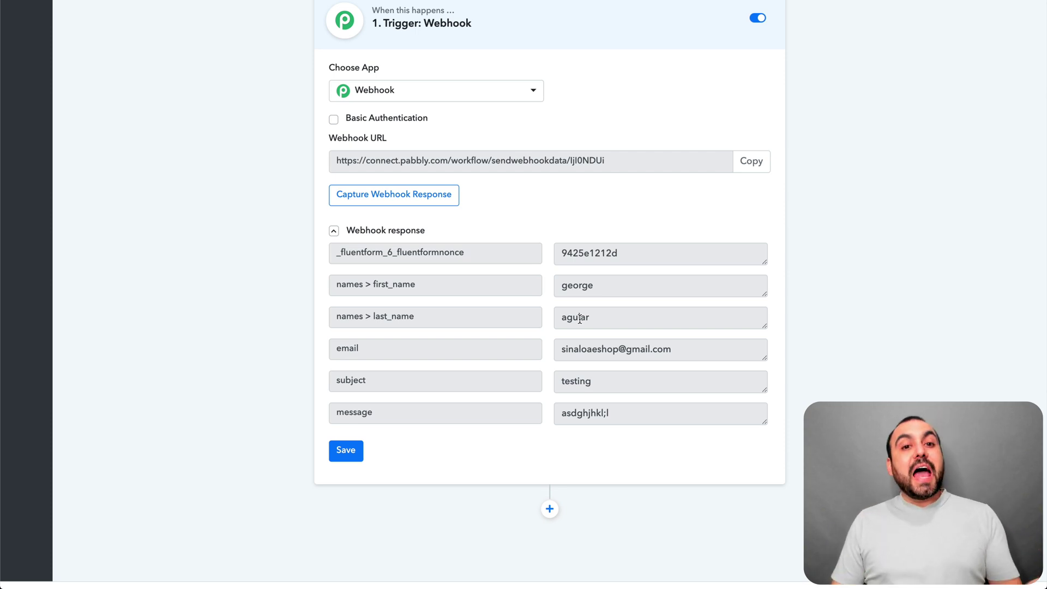
pyautogui.scroll(-1, 580, 320)
# Add an action step below the Webhook trigger and browse its Choose App list.
pyautogui.click(548, 494)
pyautogui.scroll(-6, 453, 502)
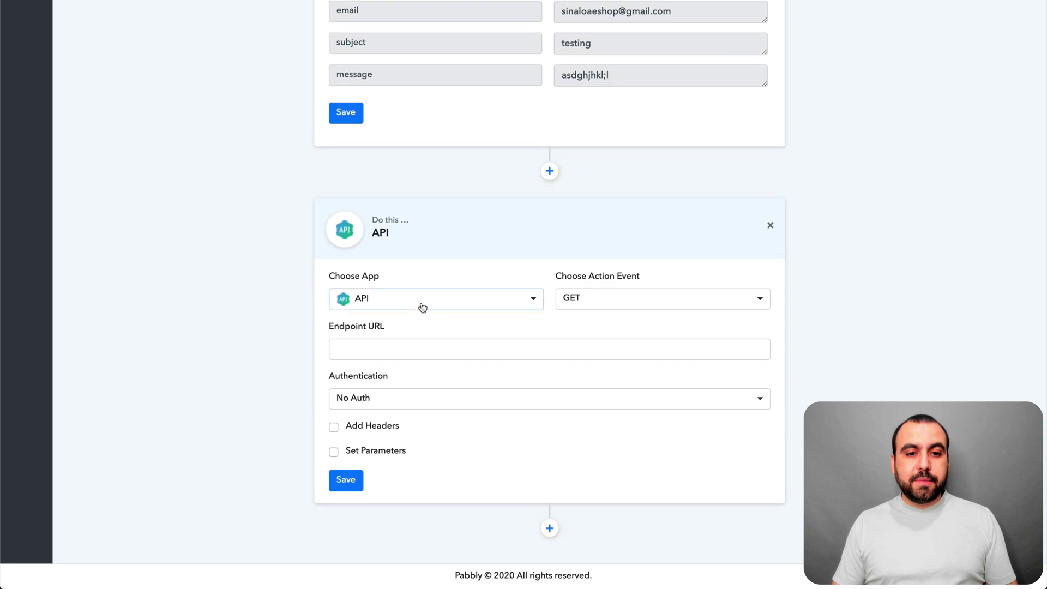
pyautogui.click(423, 305)
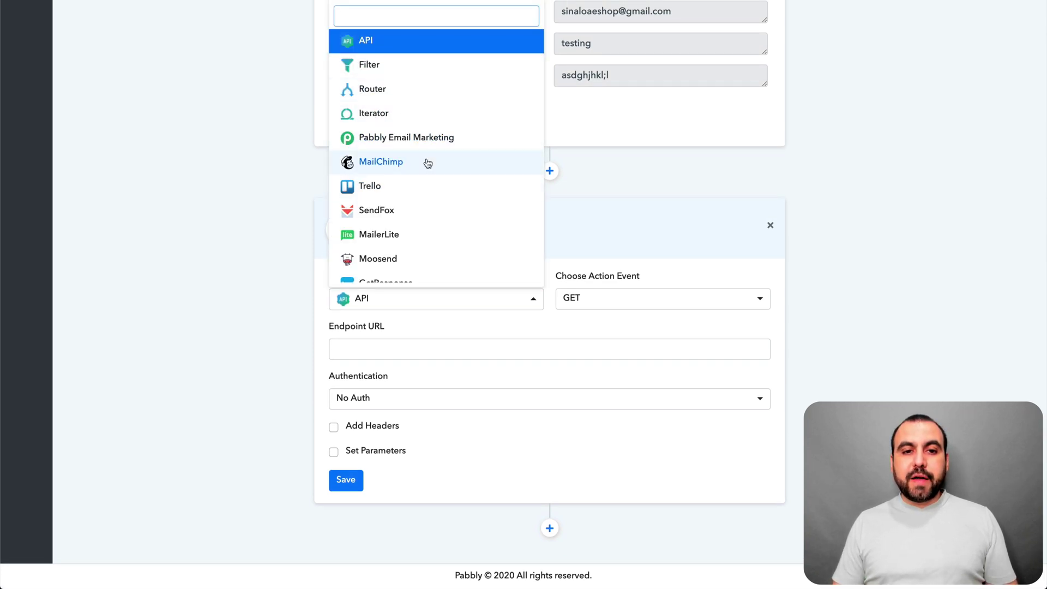
pyautogui.scroll(-1, 429, 159)
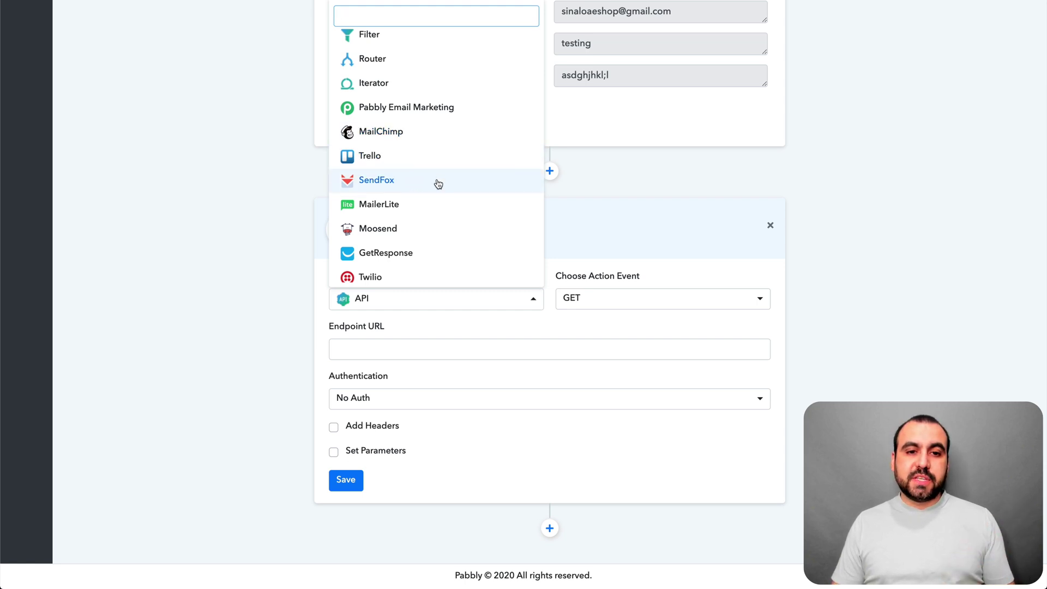
pyautogui.scroll(-2, 438, 182)
pyautogui.scroll(-1, 420, 163)
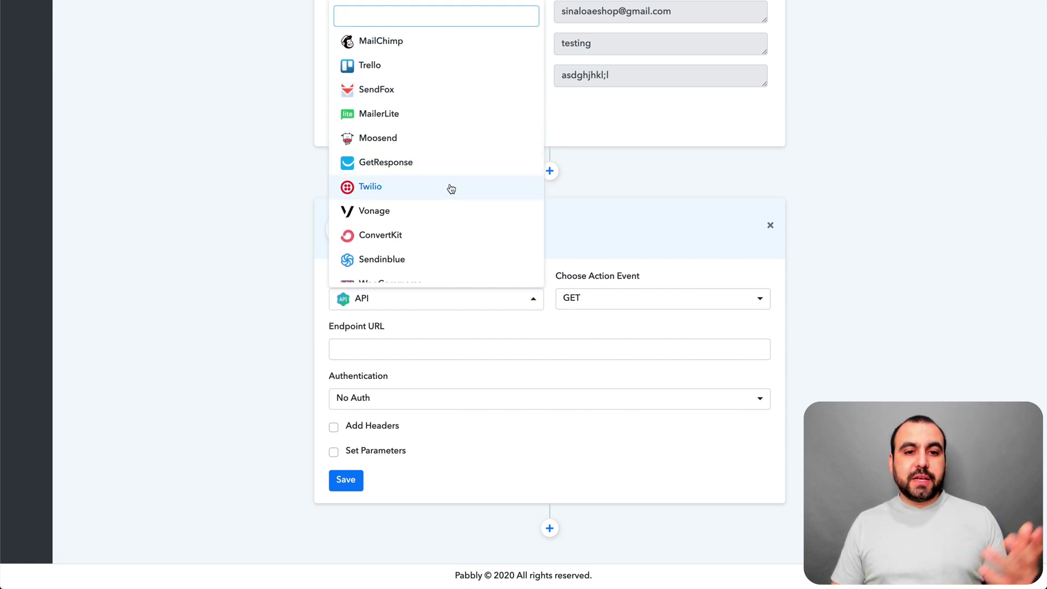
pyautogui.scroll(-5, 452, 187)
pyautogui.scroll(-6, 451, 189)
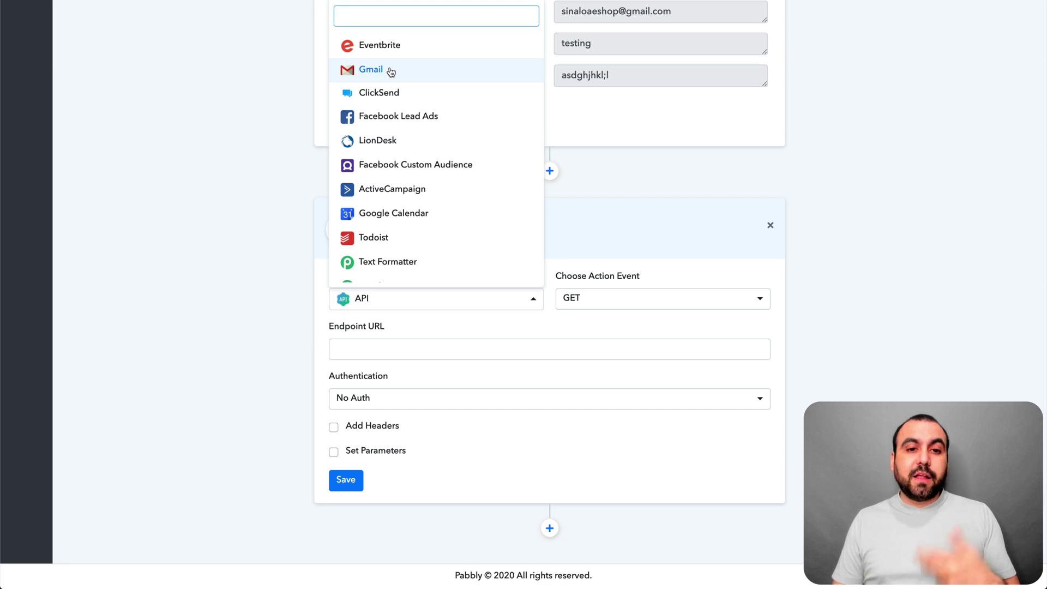
pyautogui.scroll(-2, 410, 192)
pyautogui.scroll(-3, 405, 206)
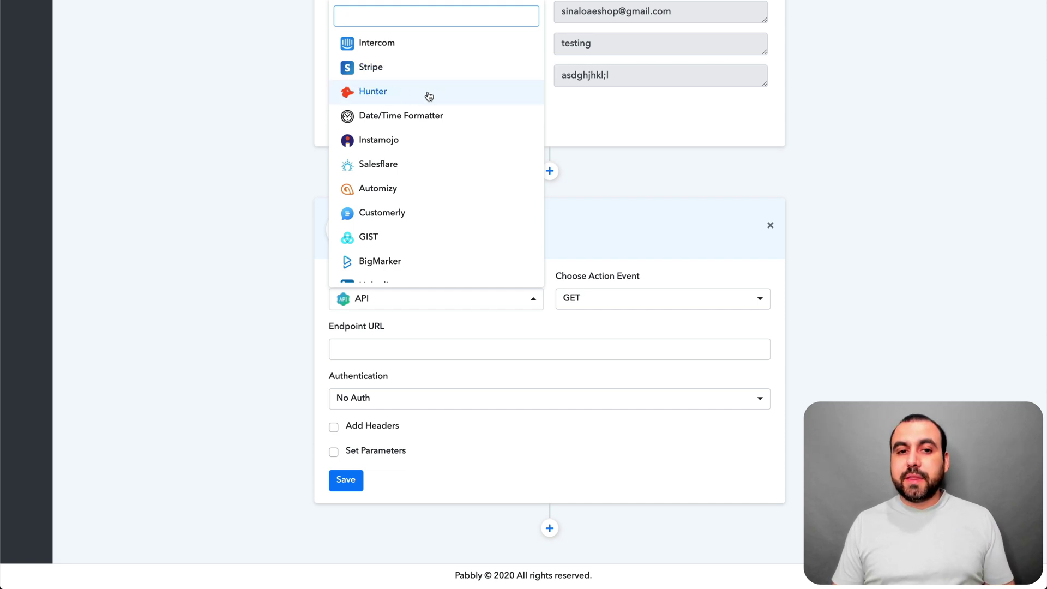
pyautogui.scroll(-1, 470, 135)
pyautogui.scroll(-2, 470, 135)
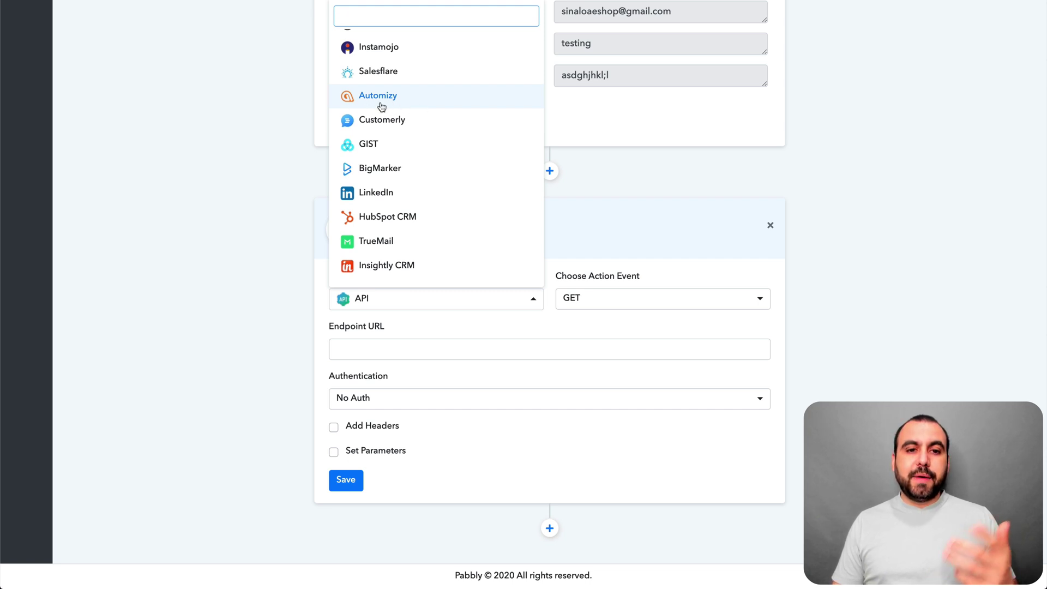
pyautogui.scroll(-5, 383, 106)
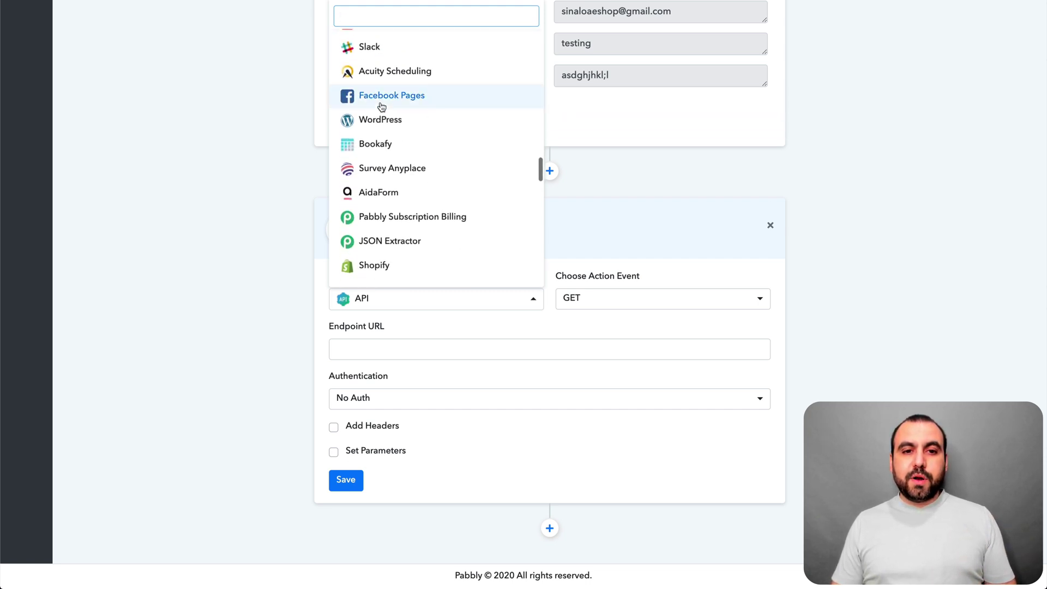
pyautogui.scroll(-5, 396, 123)
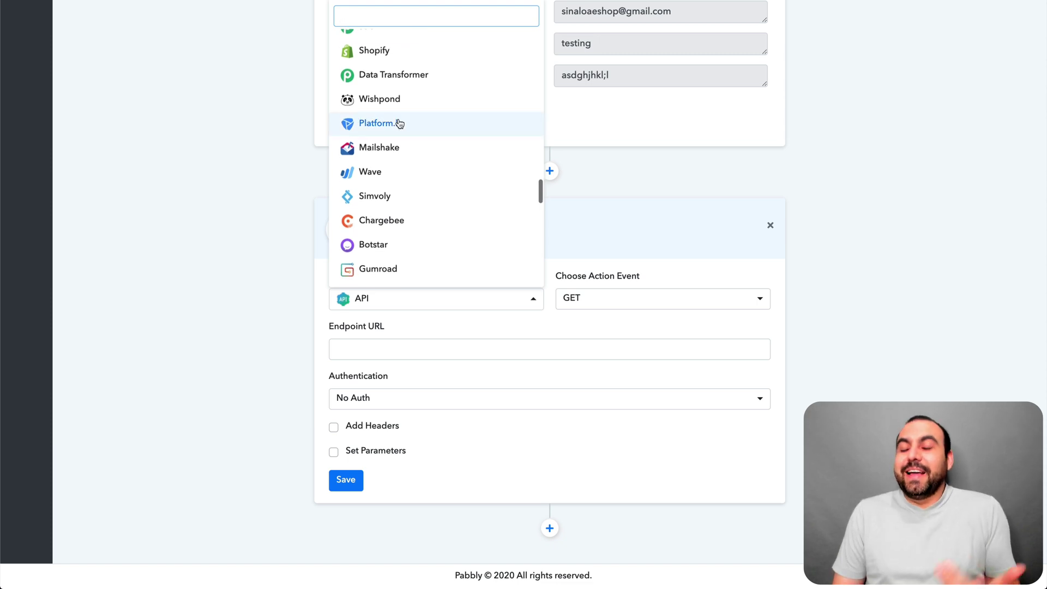
pyautogui.scroll(-5, 400, 123)
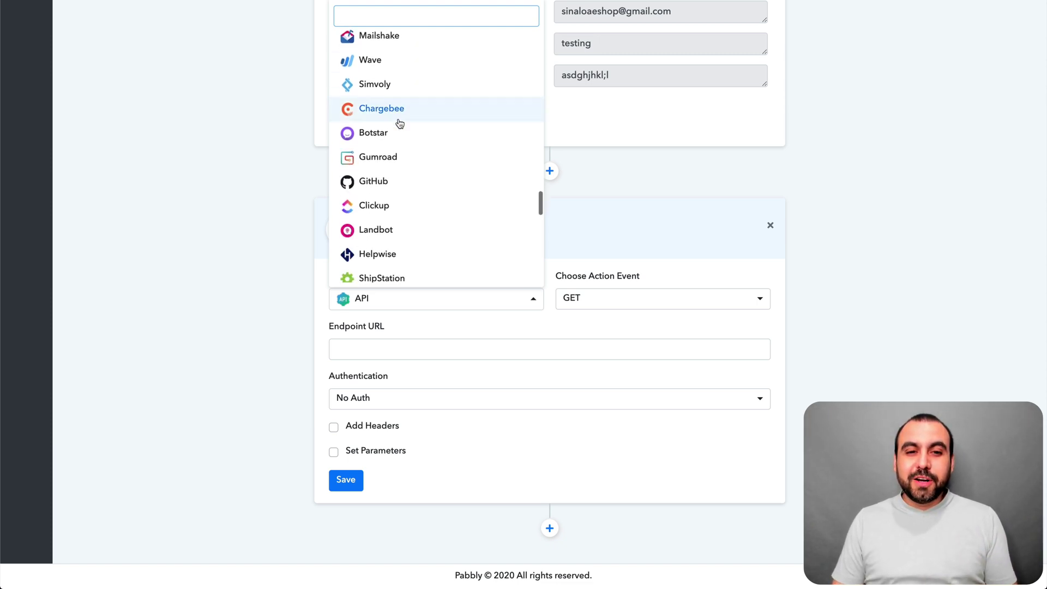
pyautogui.scroll(-3, 400, 124)
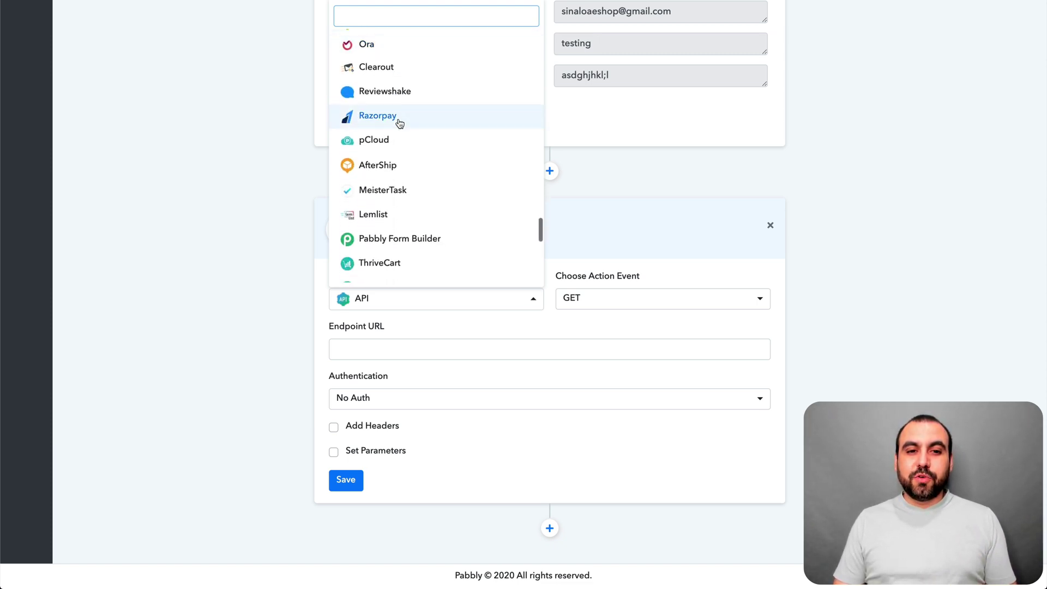
pyautogui.scroll(-8, 447, 173)
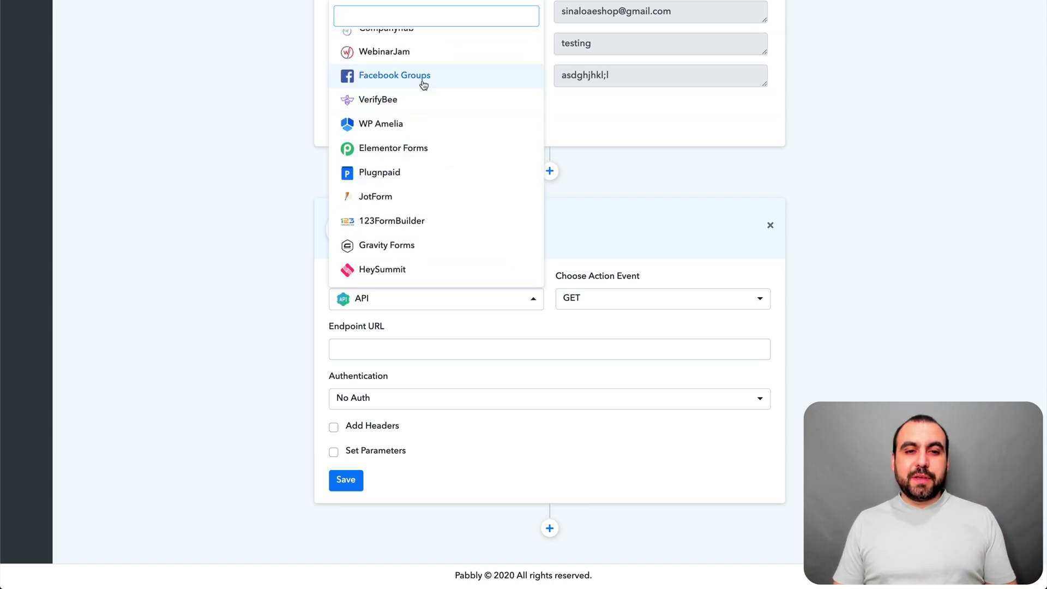
pyautogui.scroll(3, 448, 92)
# Search 'fa', pick Facebook Pages, and authorize the Facebook account connection.
pyautogui.write('face')
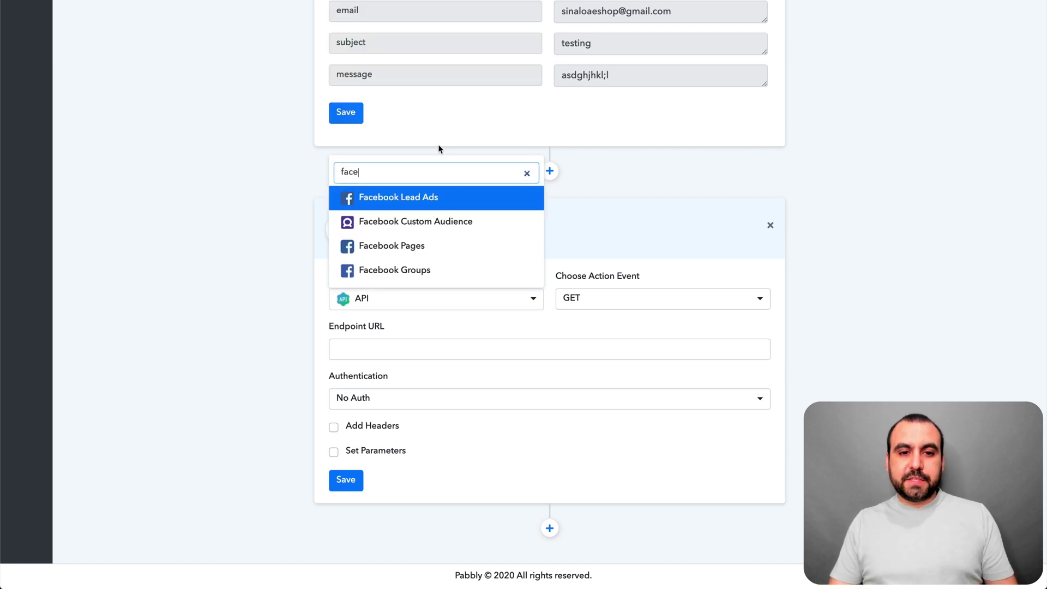
pyautogui.click(427, 251)
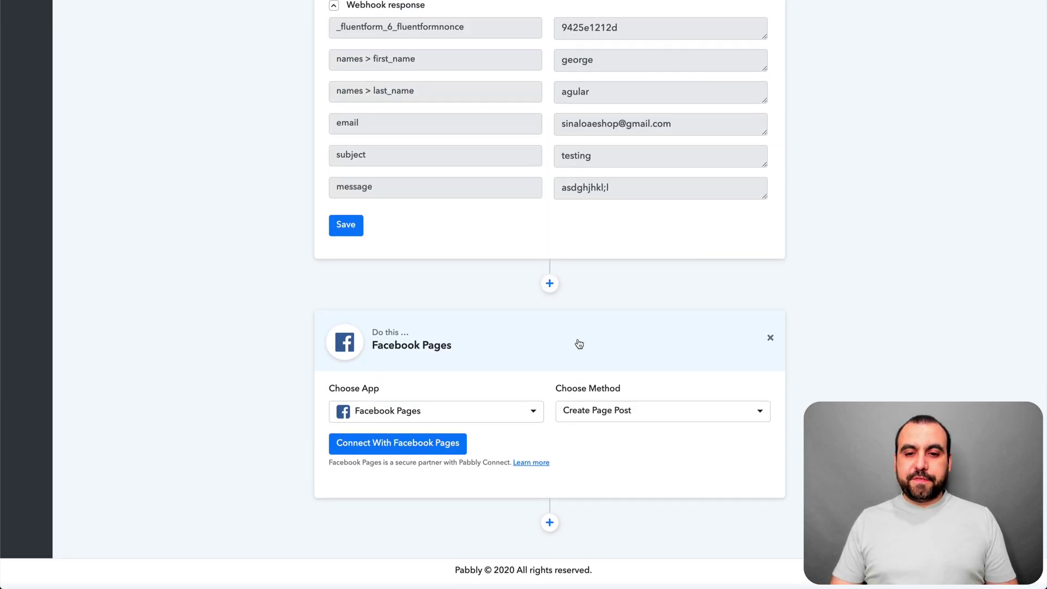
pyautogui.click(447, 452)
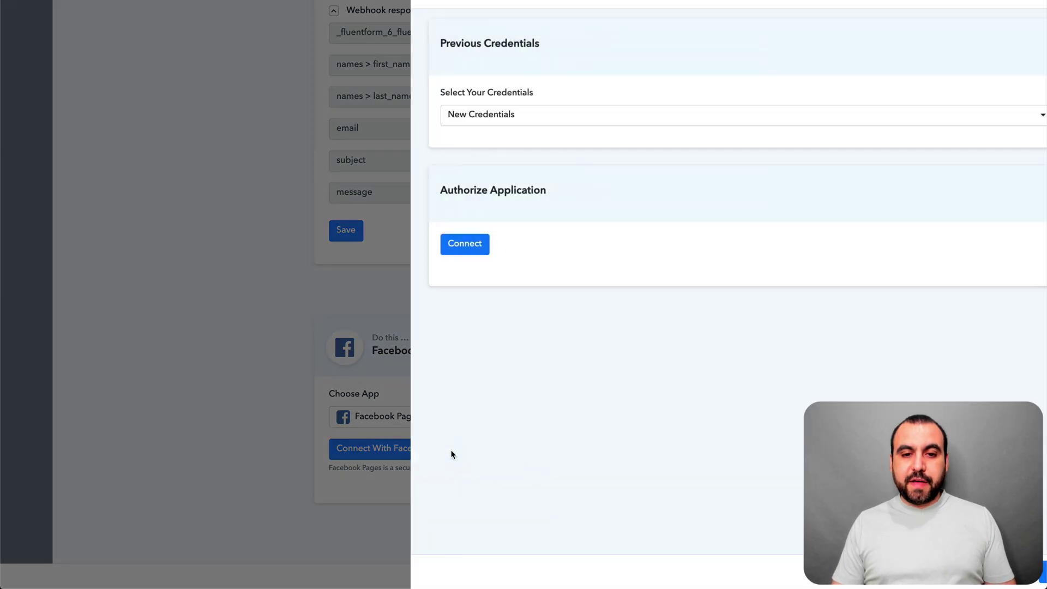
pyautogui.click(439, 251)
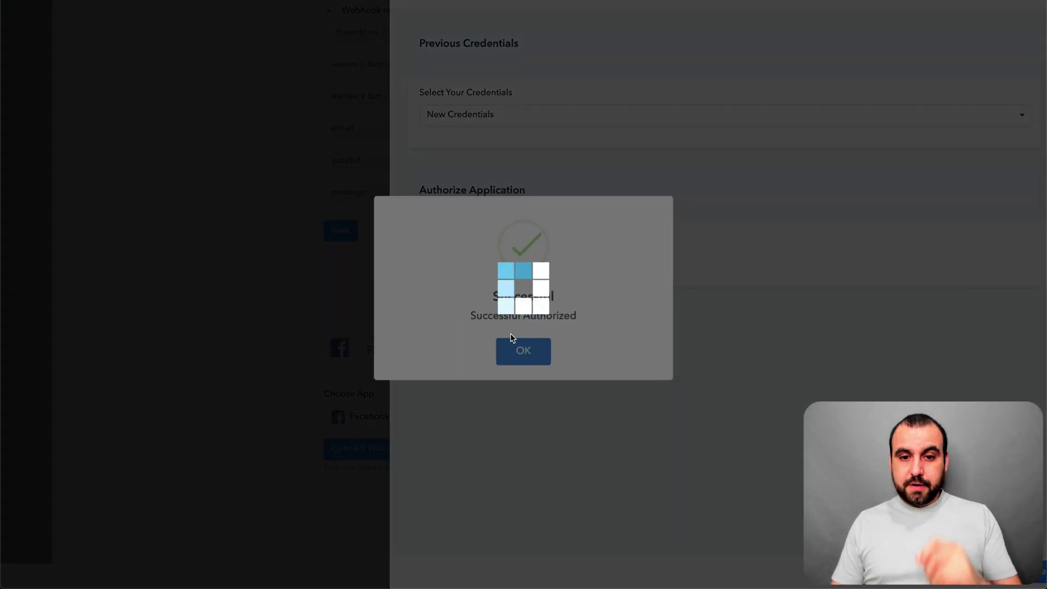
pyautogui.click(526, 350)
pyautogui.scroll(-5, 608, 349)
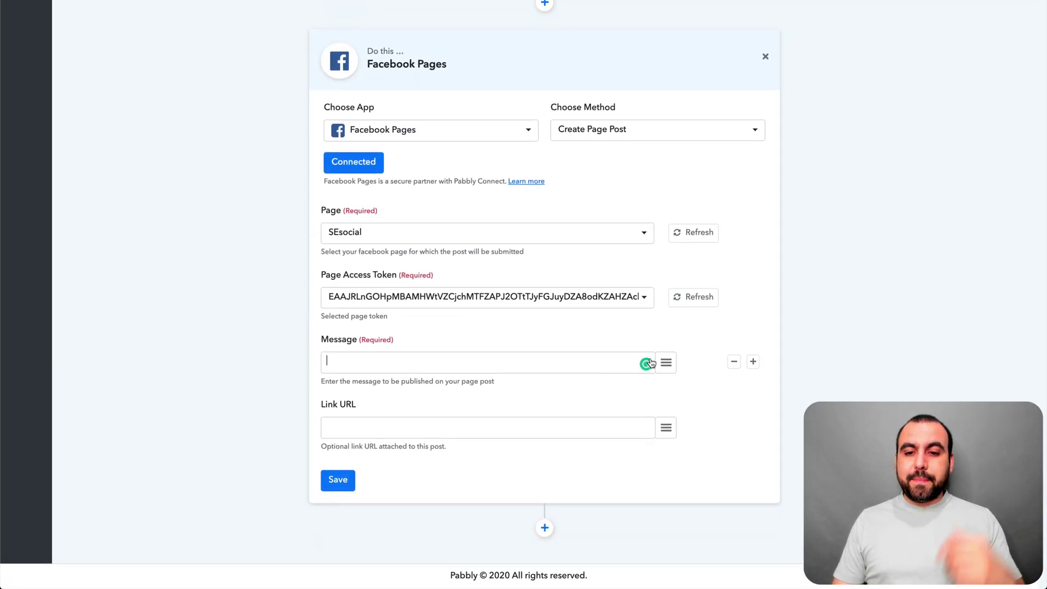
# Insert the first_name, last_name and email form fields into the post's Message.
pyautogui.click(666, 362)
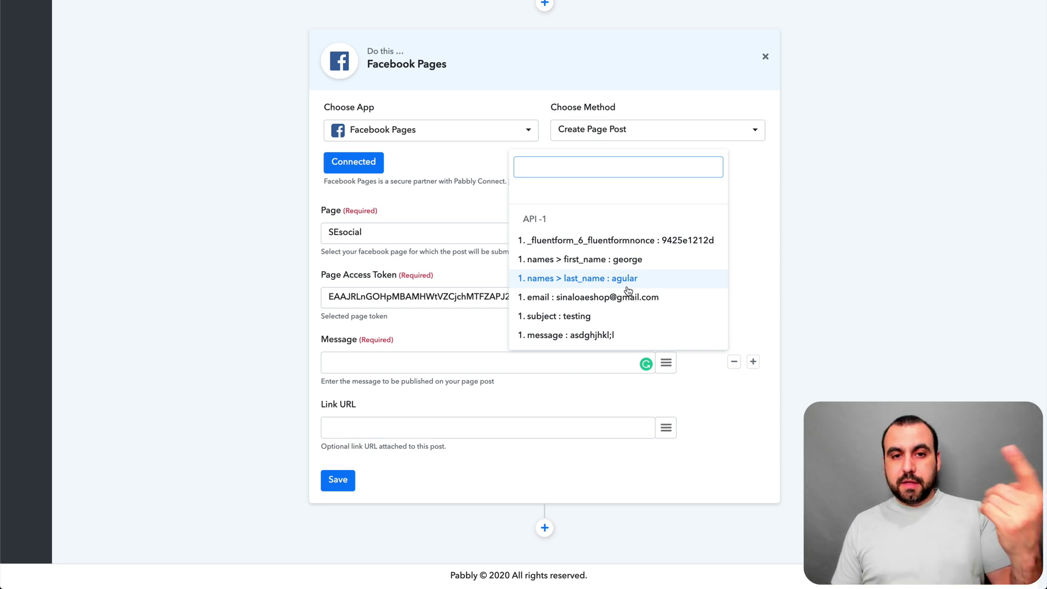
pyautogui.scroll(5, 629, 290)
pyautogui.scroll(-5, 629, 291)
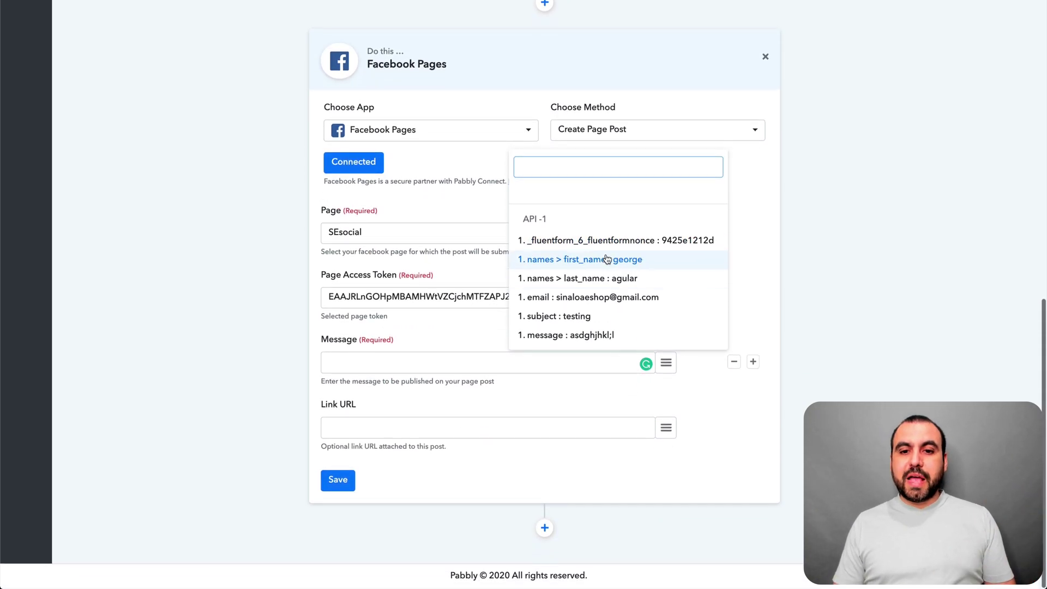
pyautogui.click(607, 260)
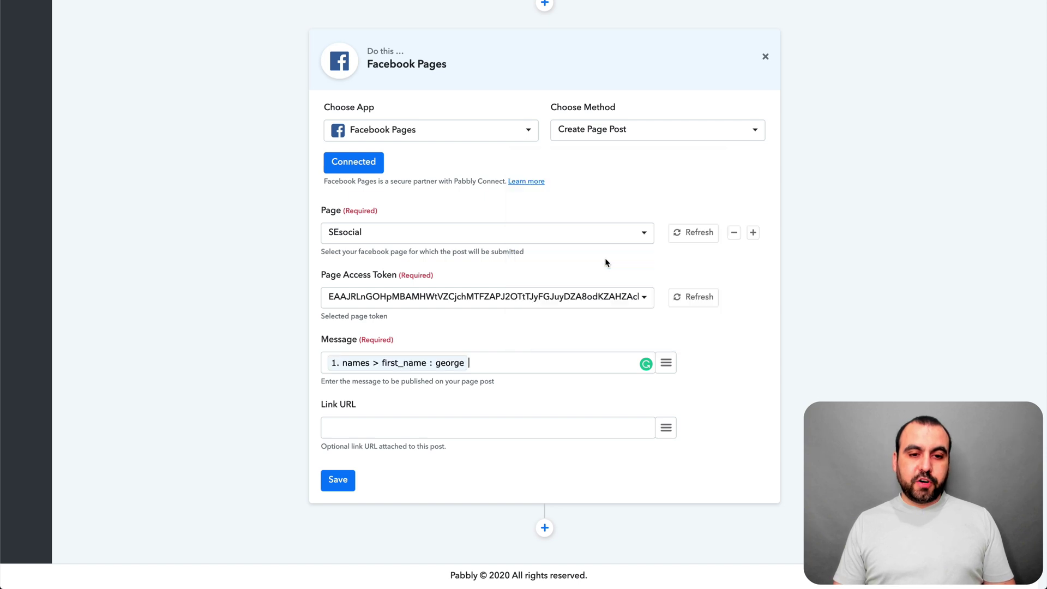
pyautogui.click(666, 363)
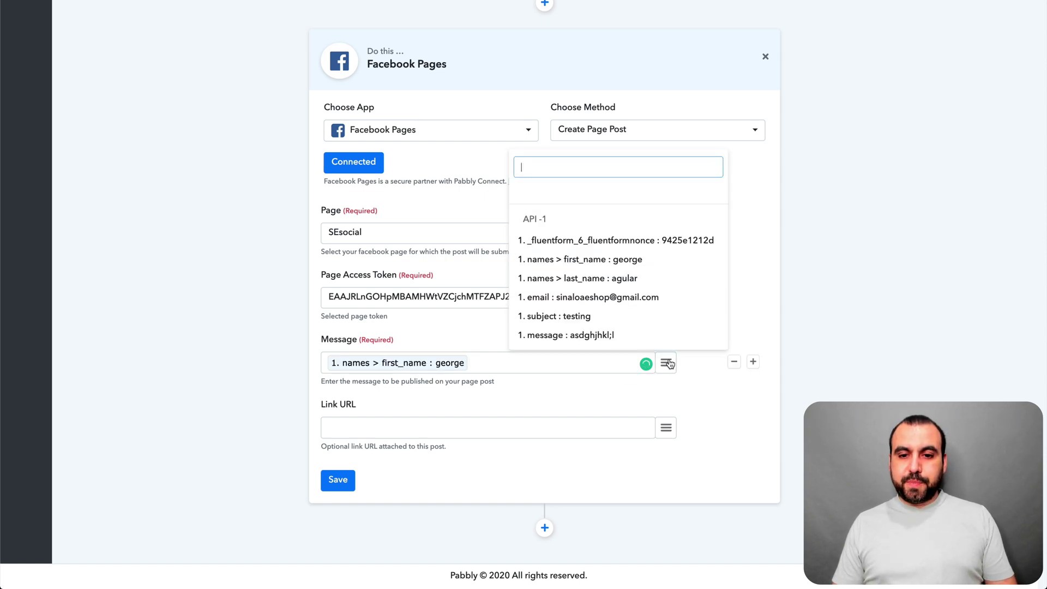
pyautogui.click(607, 277)
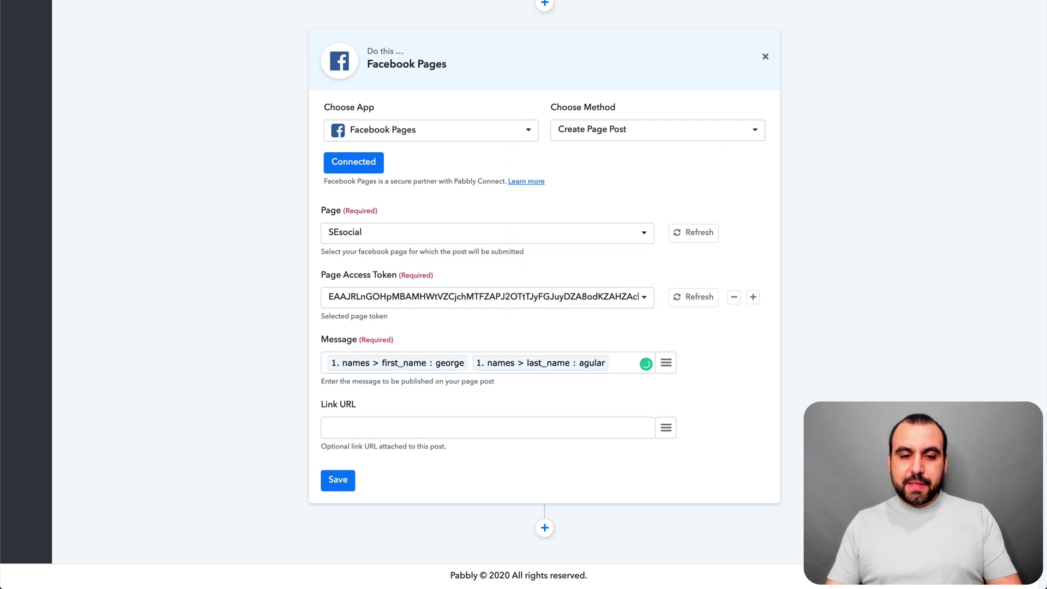
pyautogui.click(666, 362)
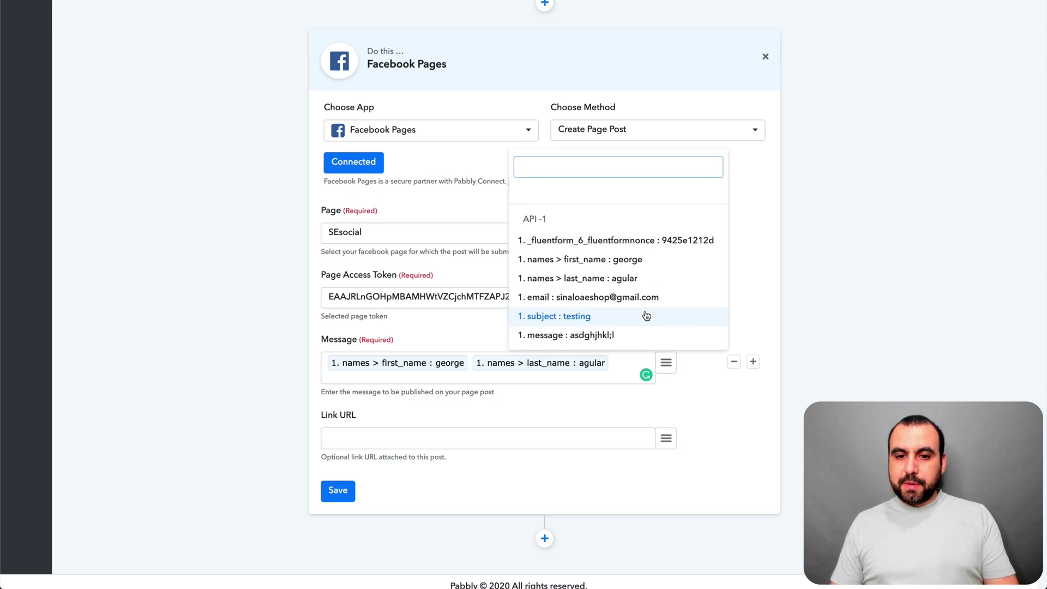
pyautogui.click(606, 298)
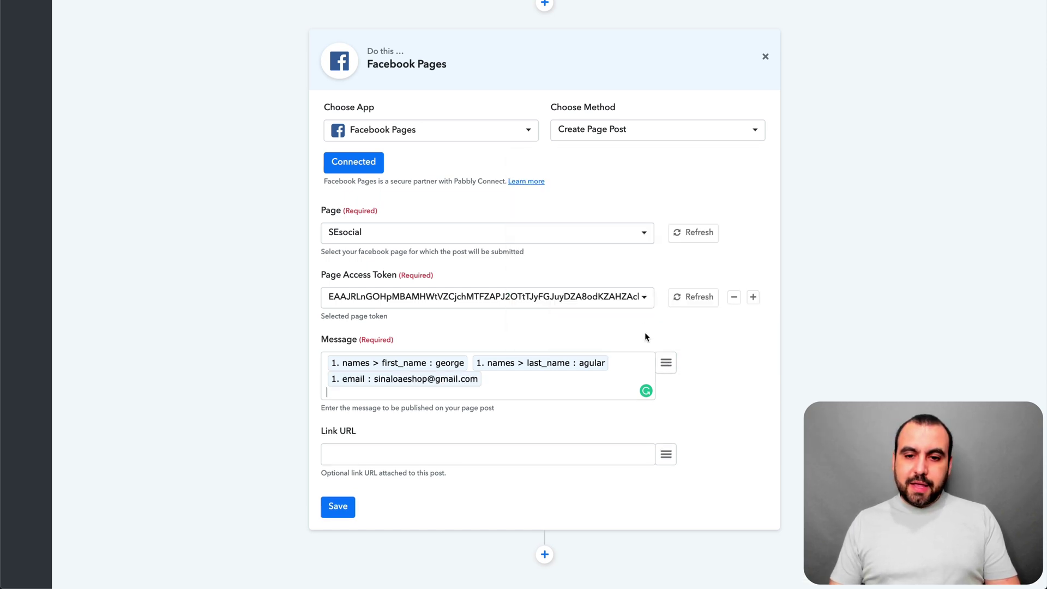
# Add the subject field and, on a new line, the message field to the Message.
pyautogui.click(667, 363)
pyautogui.click(594, 324)
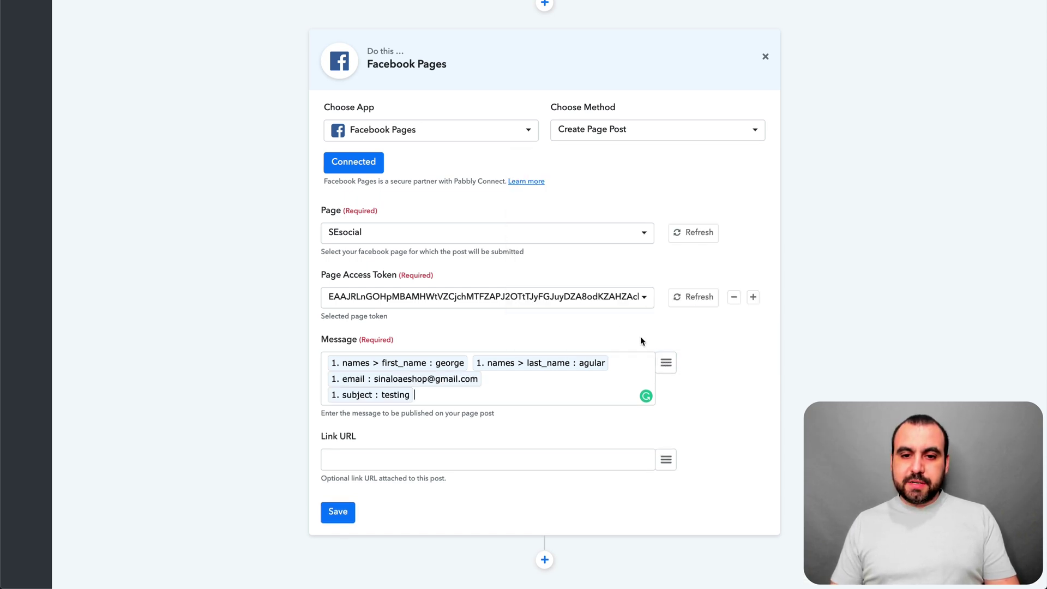
pyautogui.press('Return')
pyautogui.click(663, 370)
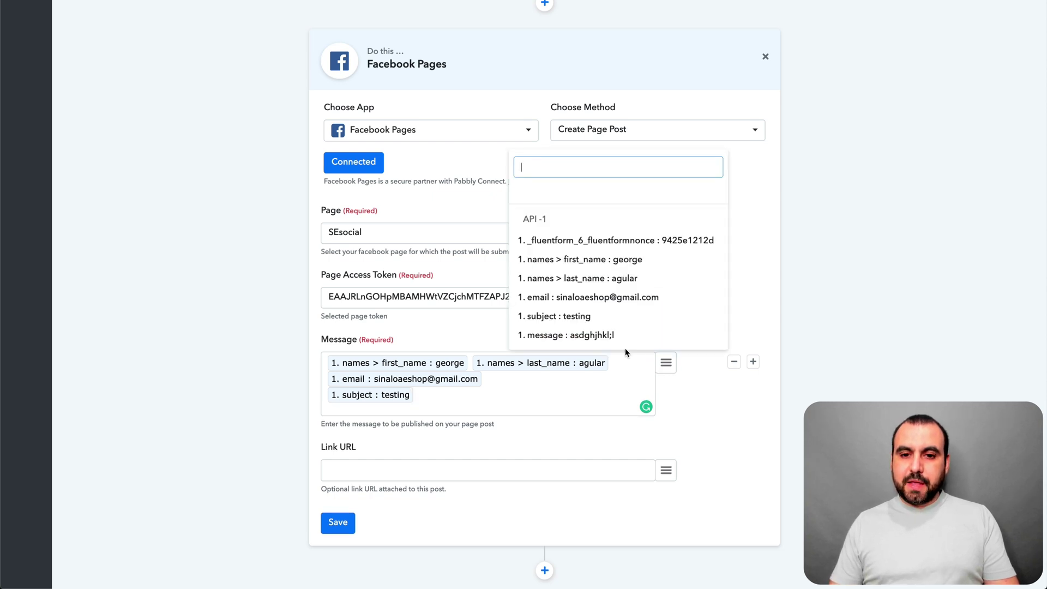
pyautogui.click(591, 336)
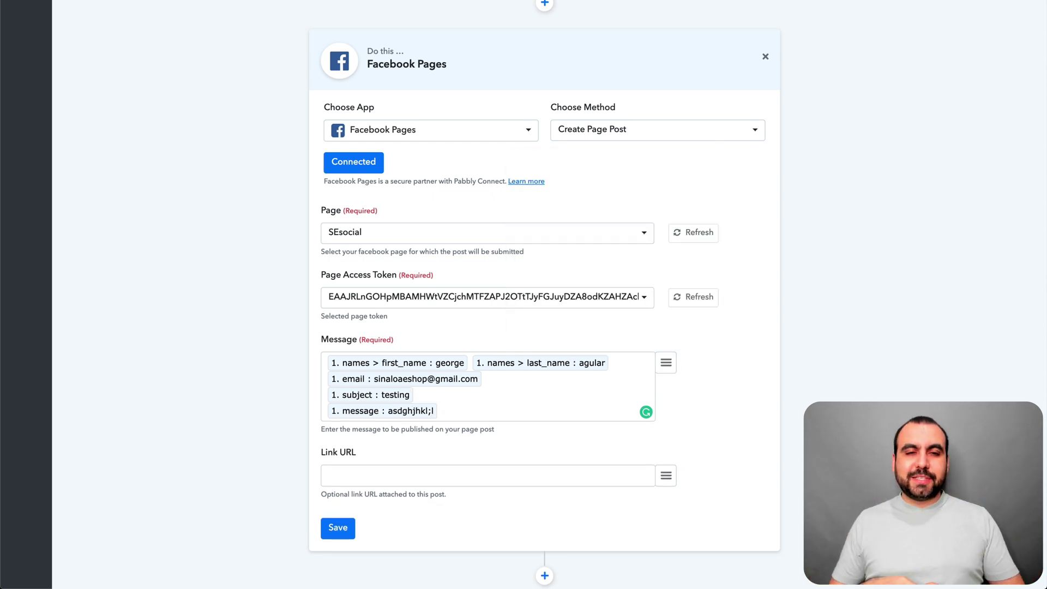